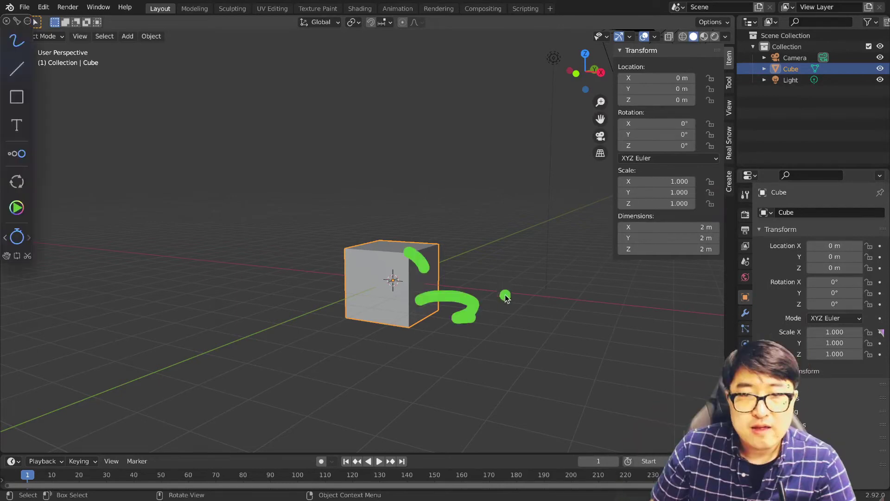
{"action": "left_click_drag", "start_coordinate": [505, 296], "coordinate": [584, 320]}
{"action": "left_click_drag", "start_coordinate": [650, 287], "coordinate": [749, 260]}
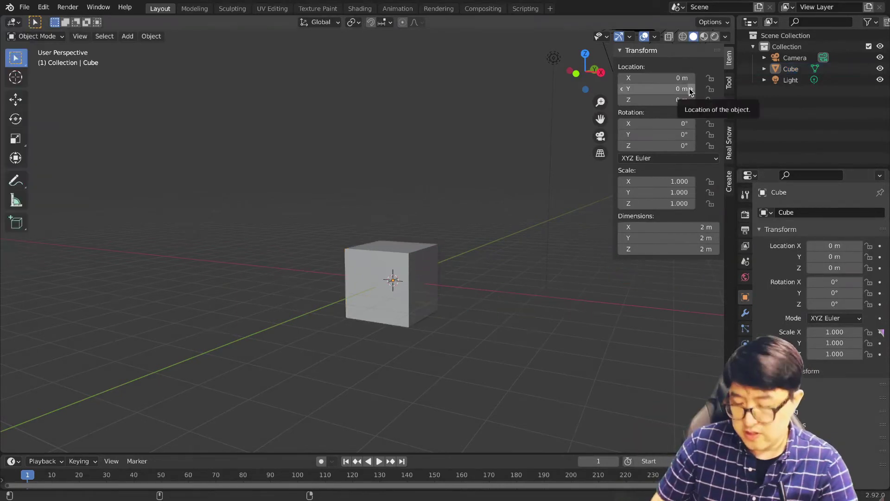
Set the cube's Z location to 1 m
{"action": "left_click", "coordinate": [682, 99]}
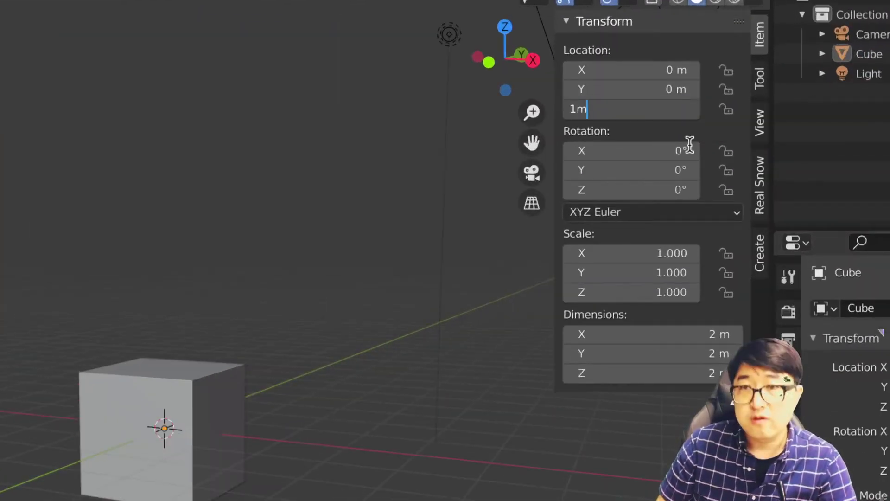
{"action": "type", "text": "1m"}
{"action": "key", "text": "Return"}
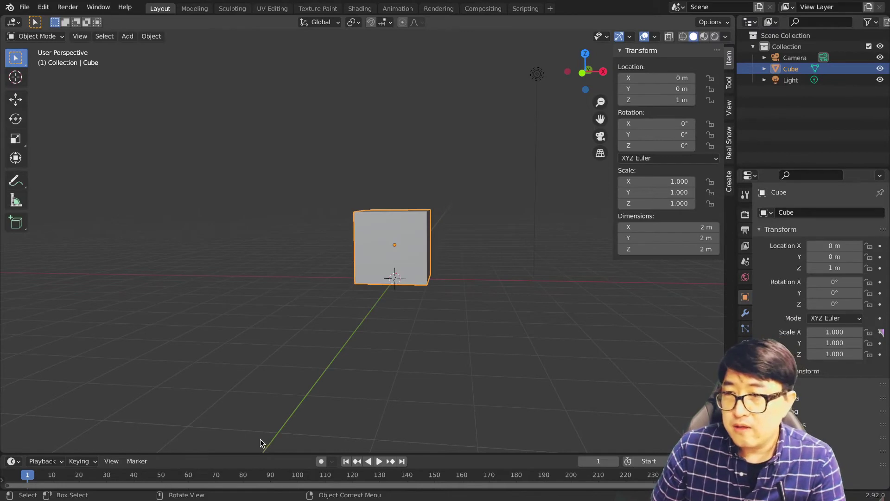
Enlarge the timeline area upward and insert a location keyframe for the cube at frame 1
{"action": "left_click_drag", "start_coordinate": [246, 454], "coordinate": [246, 339]}
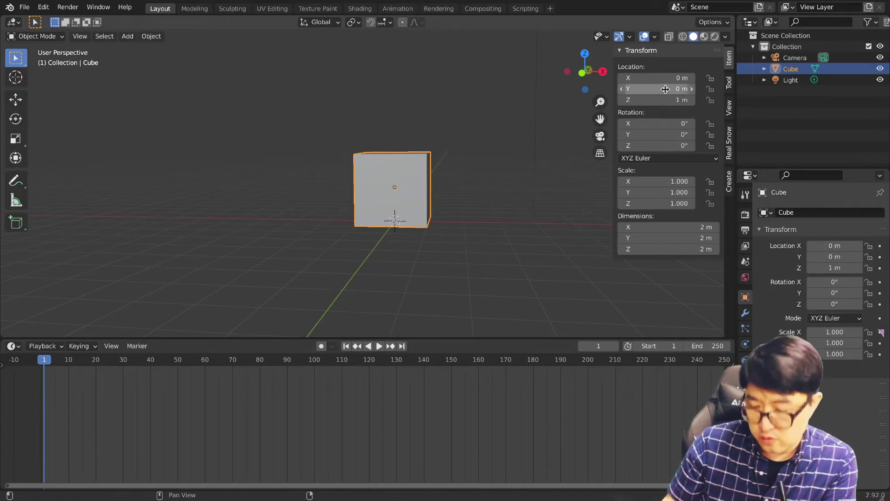
{"action": "key", "text": "i"}
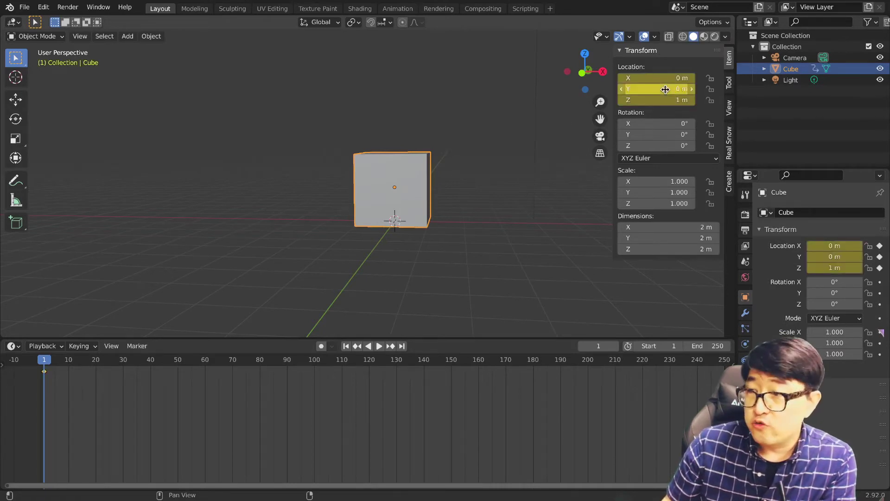
Go to frame 30 and move the cube along the global X axis to about -7.24 m
{"action": "mouse_move", "coordinate": [70, 392]}
{"action": "left_mouse_down"}
{"action": "mouse_move", "coordinate": [32, 324]}
{"action": "mouse_move", "coordinate": [77, 380]}
{"action": "mouse_move", "coordinate": [45, 364]}
{"action": "mouse_move", "coordinate": [123, 358]}
{"action": "left_mouse_up"}
{"action": "key", "text": "Escape"}
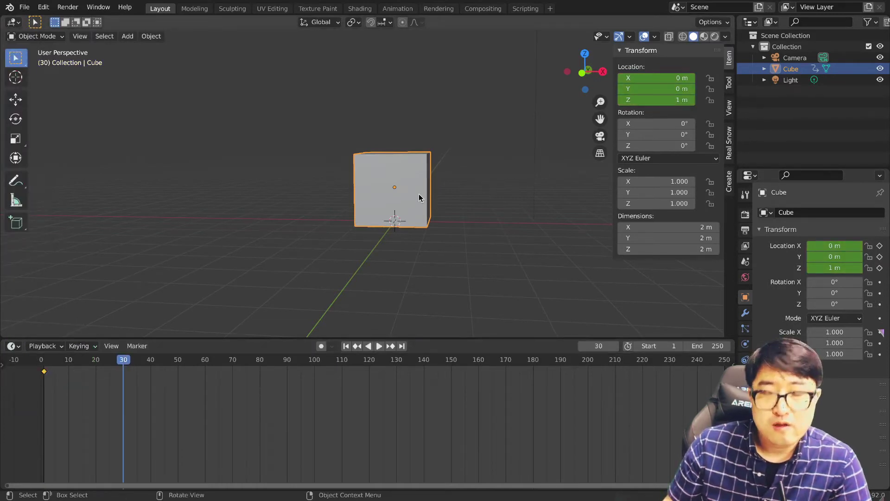
{"action": "key", "text": "g"}
{"action": "key", "text": "x"}
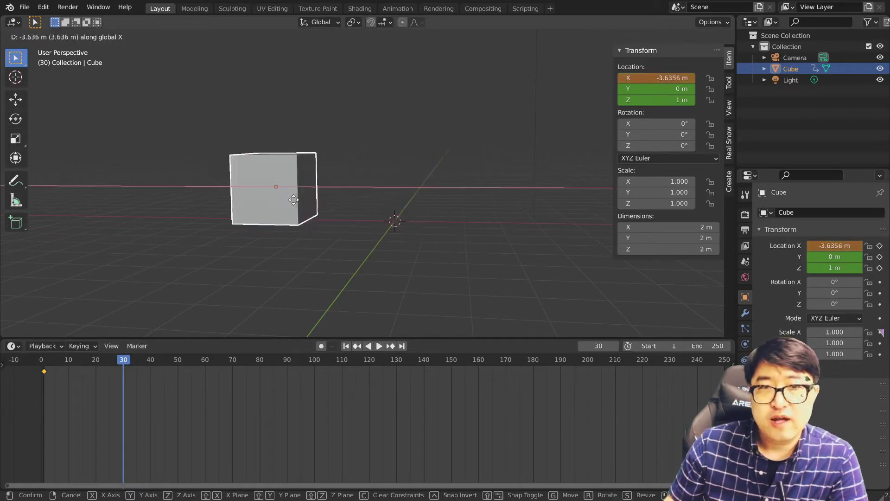
{"action": "left_click", "coordinate": [194, 203]}
{"action": "key", "text": "ctrl+alt+d"}
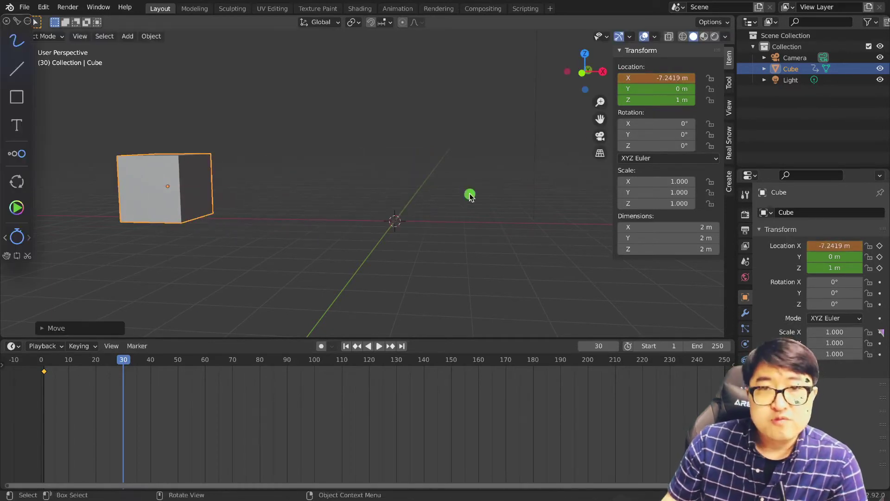
{"action": "mouse_move", "coordinate": [163, 389]}
{"action": "left_mouse_down"}
{"action": "mouse_move", "coordinate": [109, 327]}
{"action": "mouse_move", "coordinate": [171, 387]}
{"action": "left_mouse_up"}
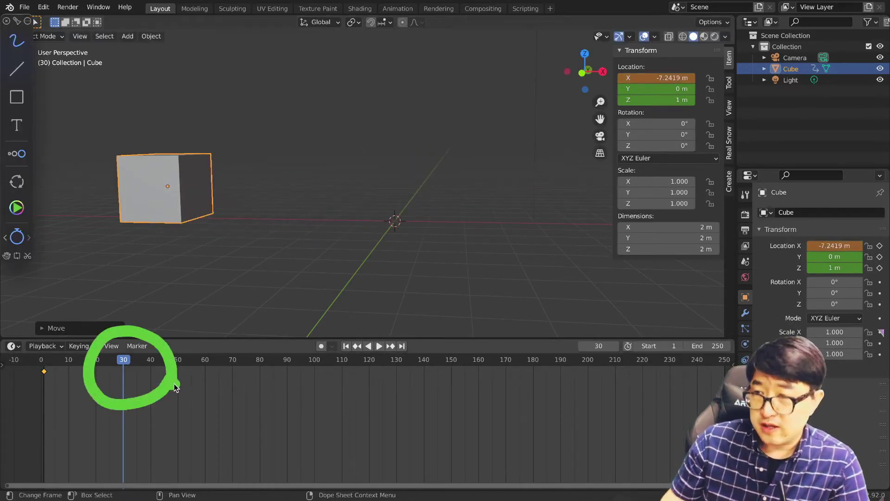
{"action": "key", "text": "ctrl+alt+d"}
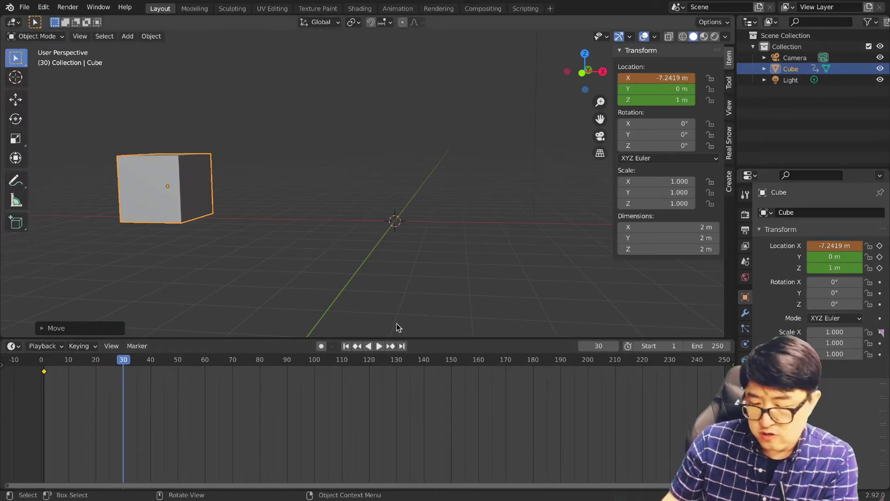
Insert a location keyframe for the cube at frame 30 and keep the cube selected
{"action": "key", "text": "i"}
{"action": "left_click", "coordinate": [499, 82]}
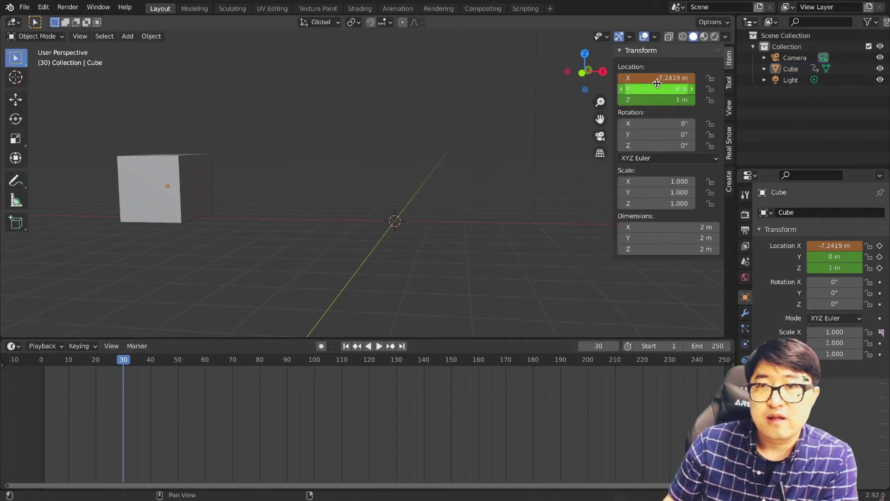
{"action": "key", "text": "i"}
{"action": "left_click", "coordinate": [153, 188]}
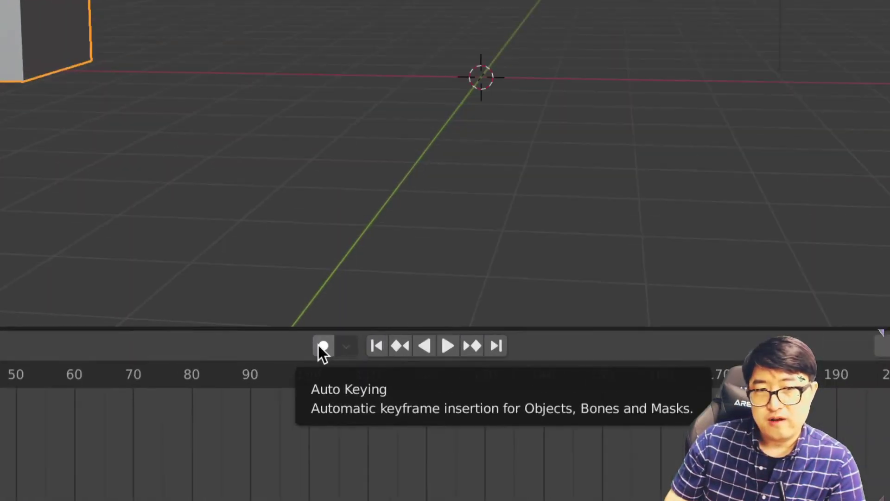
Turn on Auto Keying and undo the trial downward move of the cube keyed at frame 46
{"action": "left_click", "coordinate": [318, 345]}
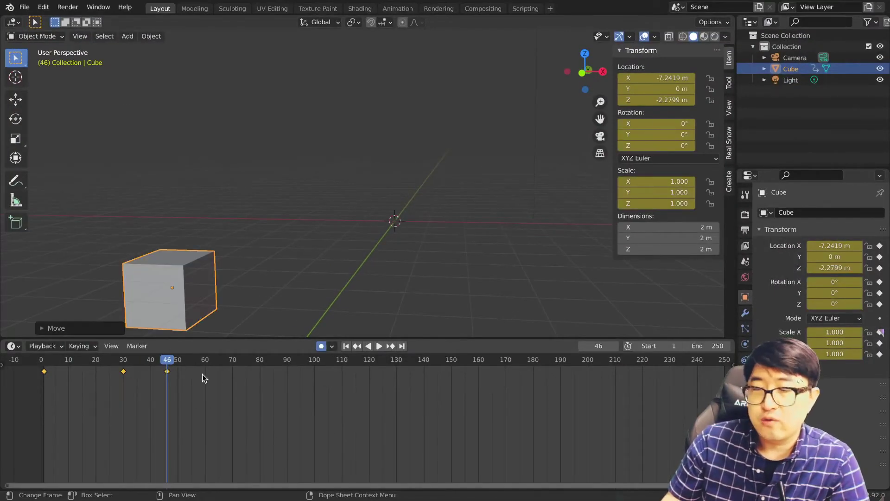
{"action": "key", "text": "ctrl+z"}
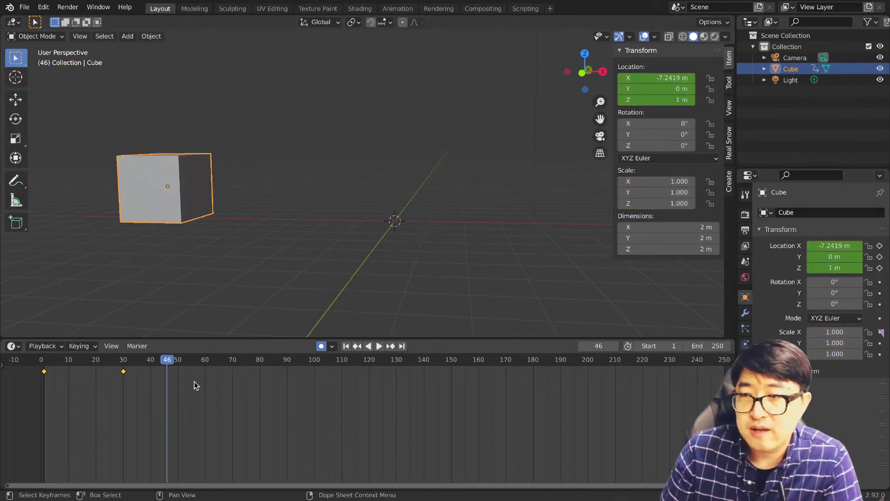
Return to frame 0, split the timeline area in two and show the Graph Editor in the new part
{"action": "left_click_drag", "start_coordinate": [163, 358], "coordinate": [41, 367]}
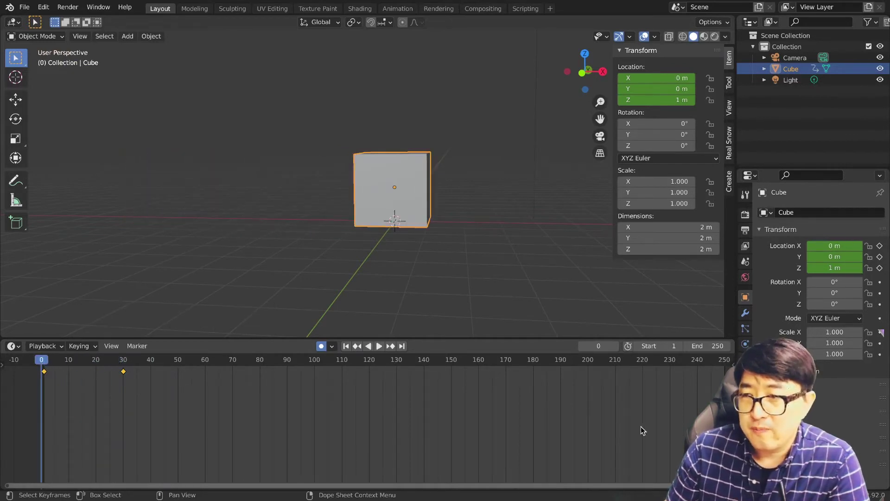
{"action": "left_click_drag", "start_coordinate": [734, 341], "coordinate": [358, 341]}
{"action": "left_click", "coordinate": [368, 346]}
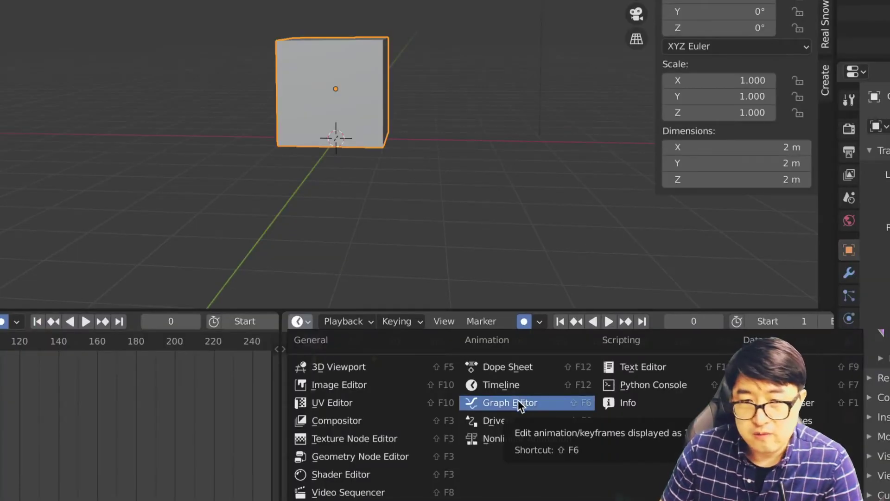
{"action": "left_click", "coordinate": [519, 401]}
Select the X Location keyframe at frame 30 and expand the cube's Object Transforms channels to inspect the curve up close
{"action": "left_click", "coordinate": [505, 476]}
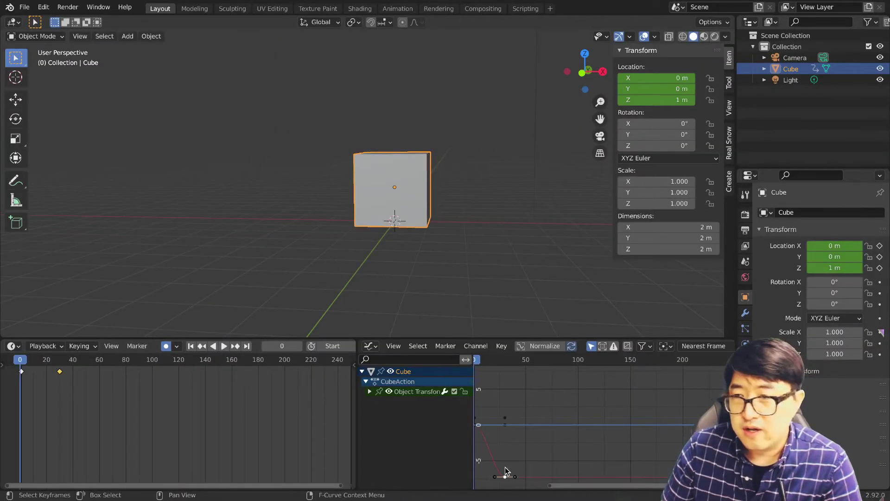
{"action": "left_click", "coordinate": [370, 391]}
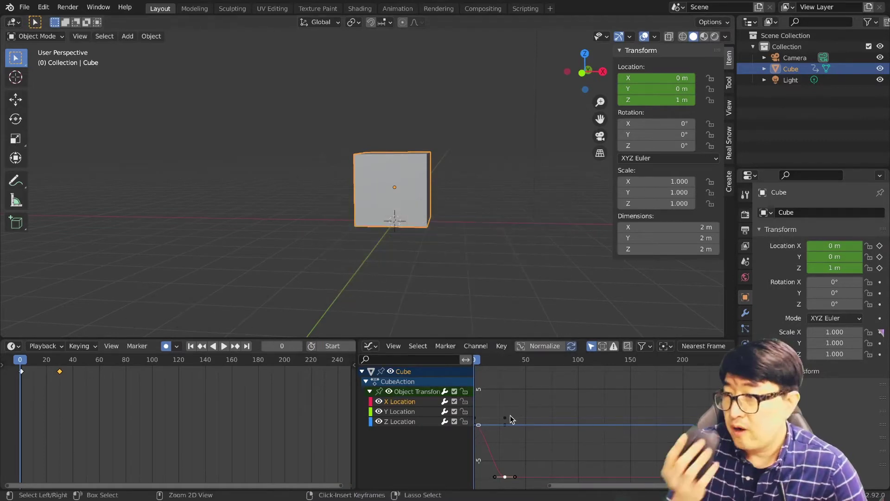
{"action": "middle_click_drag", "start_coordinate": [511, 409], "coordinate": [562, 378], "text": "ctrl"}
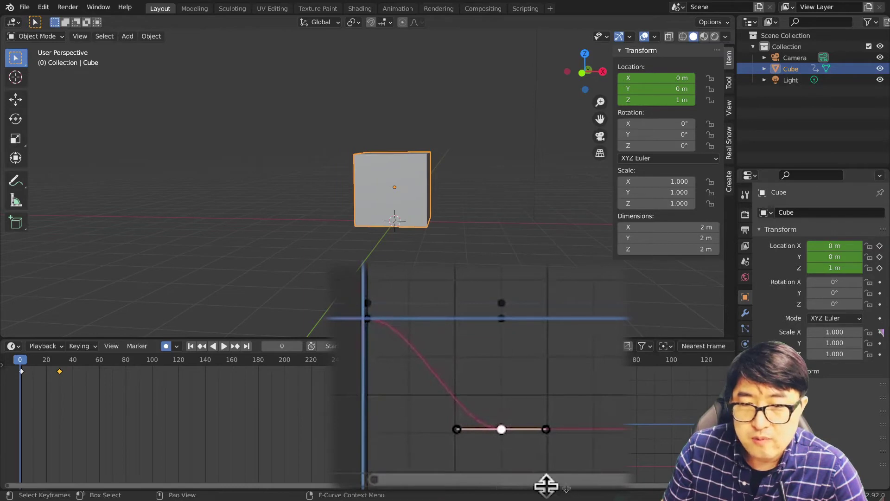
{"action": "middle_click_drag", "start_coordinate": [525, 491], "coordinate": [529, 491]}
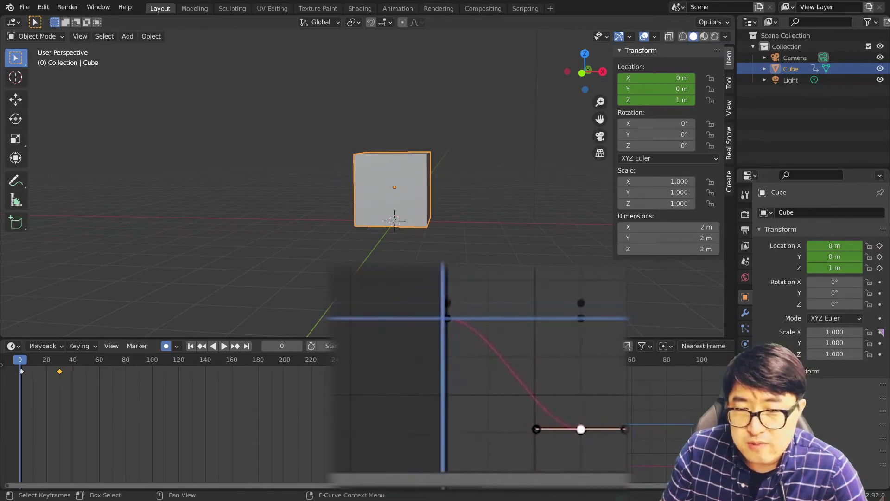
Preview the cube's motion briefly and widen the Graph Editor at the timeline's expense
{"action": "key", "text": "space"}
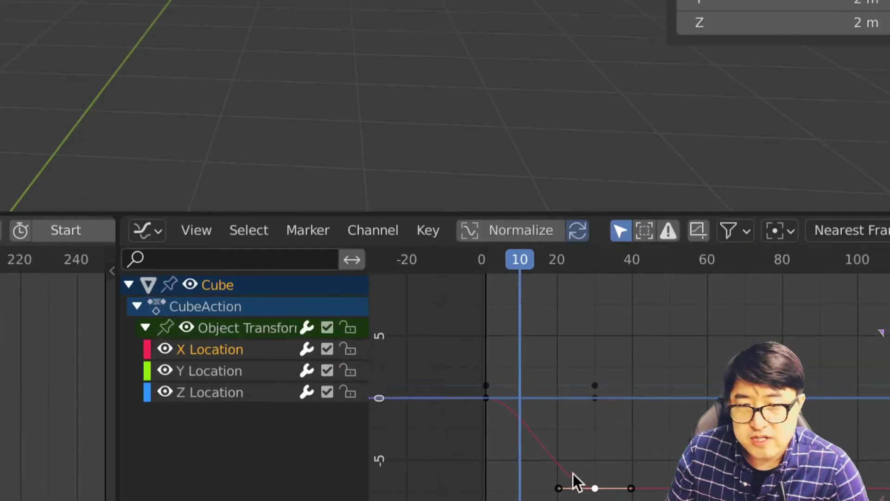
{"action": "left_click", "coordinate": [488, 398]}
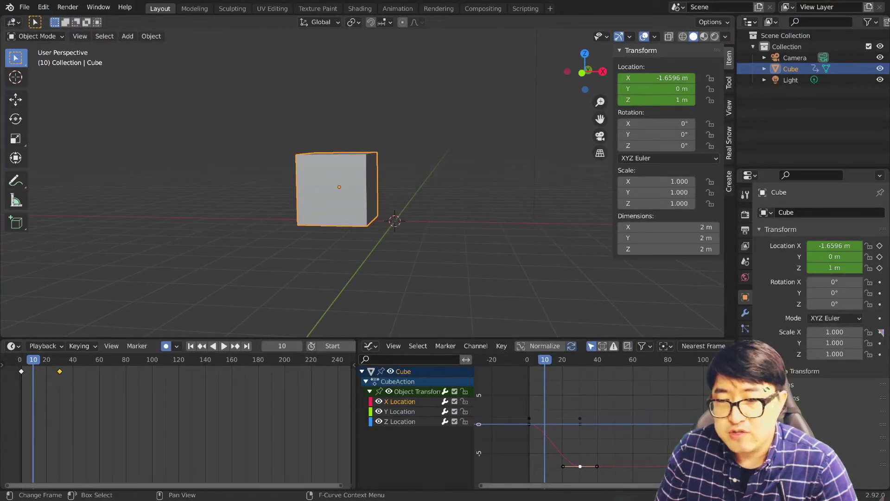
{"action": "left_click_drag", "start_coordinate": [357, 411], "coordinate": [291, 410]}
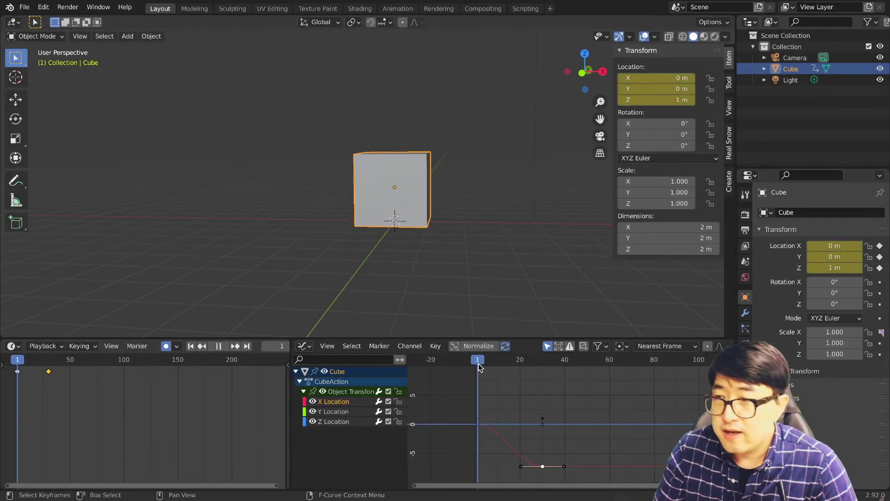
Play the animation from frame 1 to check how the cube's speed follows the X Location curve
{"action": "mouse_move", "coordinate": [479, 363]}
{"action": "left_mouse_down"}
{"action": "mouse_move", "coordinate": [530, 366]}
{"action": "mouse_move", "coordinate": [480, 369]}
{"action": "left_mouse_up"}
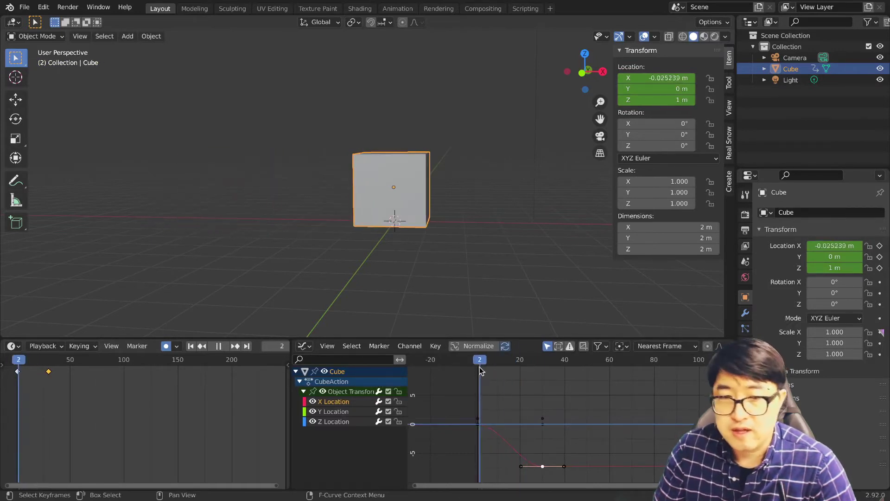
{"action": "key", "text": "space"}
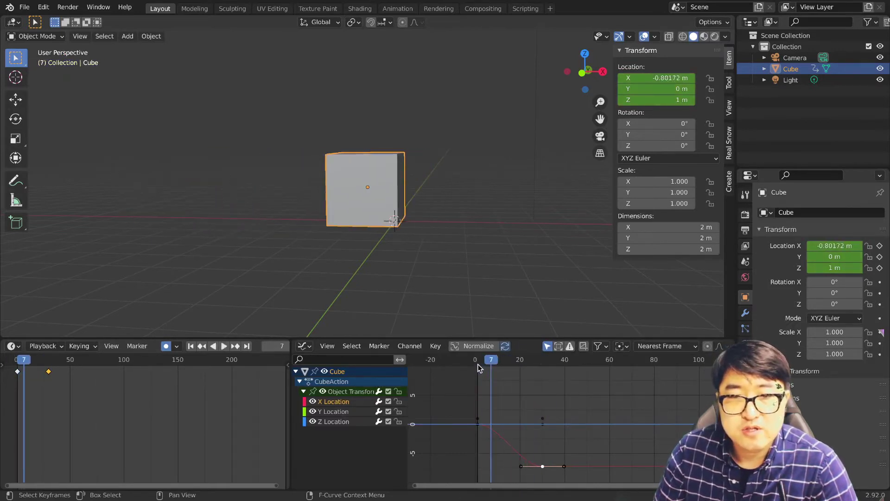
{"action": "key", "text": "space"}
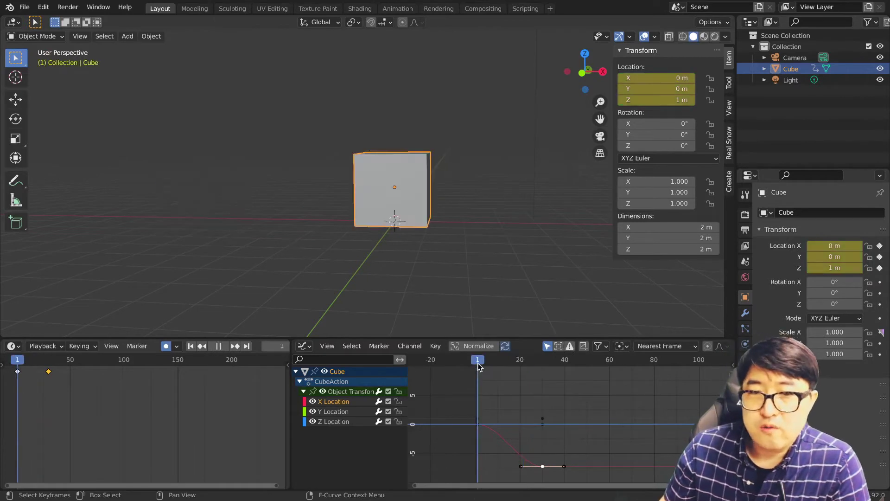
Select all keyframes of the cube's location curves and set their interpolation to Linear
{"action": "middle_click_drag", "start_coordinate": [547, 466], "coordinate": [593, 441]}
{"action": "left_click_drag", "start_coordinate": [635, 392], "coordinate": [507, 483]}
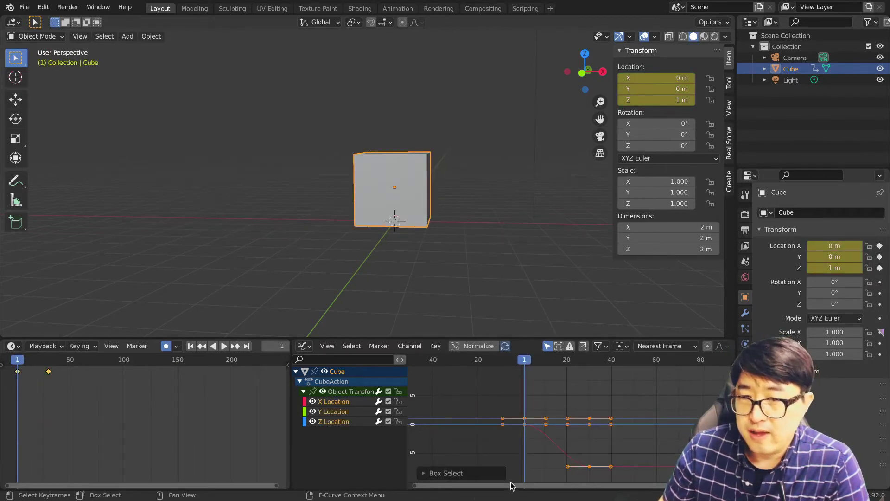
{"action": "key", "text": "t"}
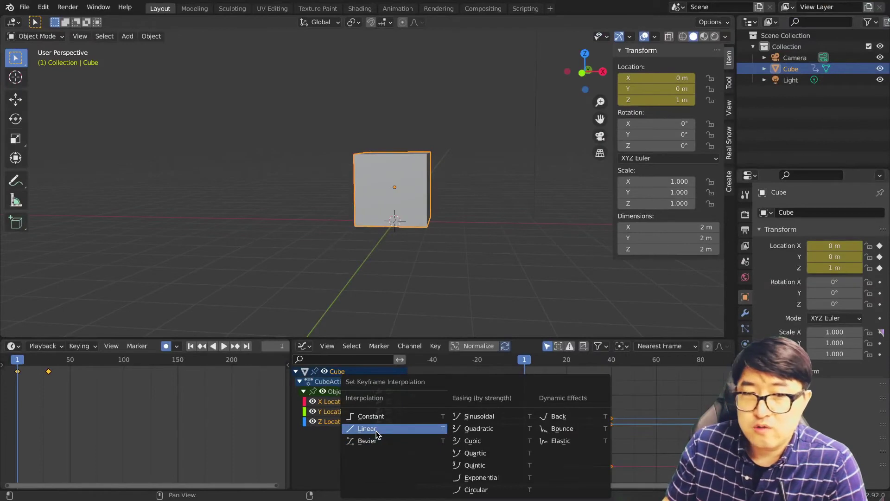
{"action": "left_click", "coordinate": [376, 430]}
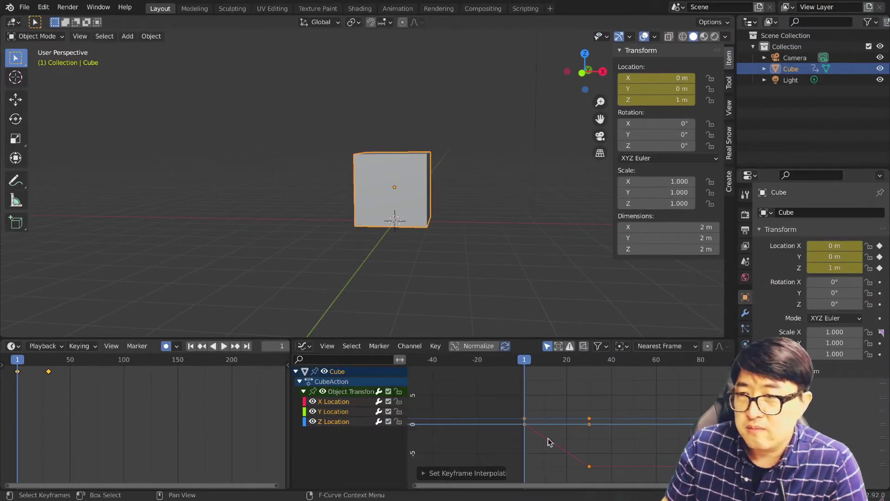
Play the animation several times to examine the cube's motion with Linear interpolation
{"action": "key", "text": "space"}
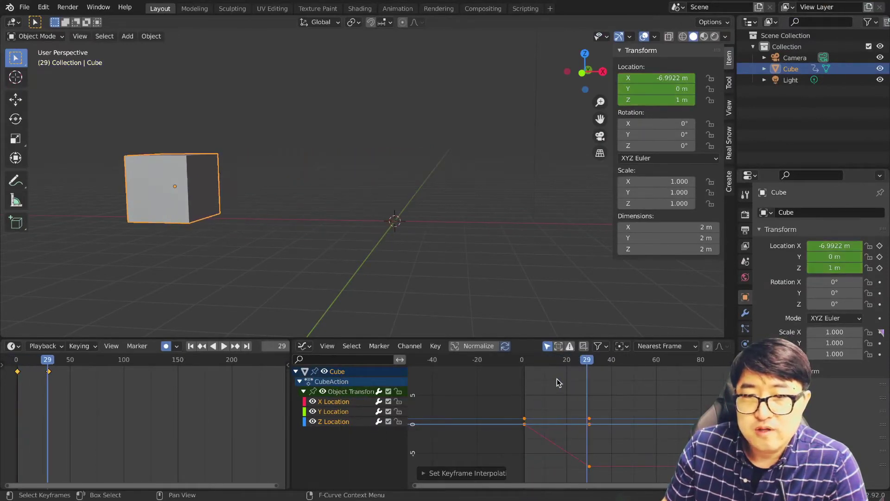
{"action": "key", "text": "space"}
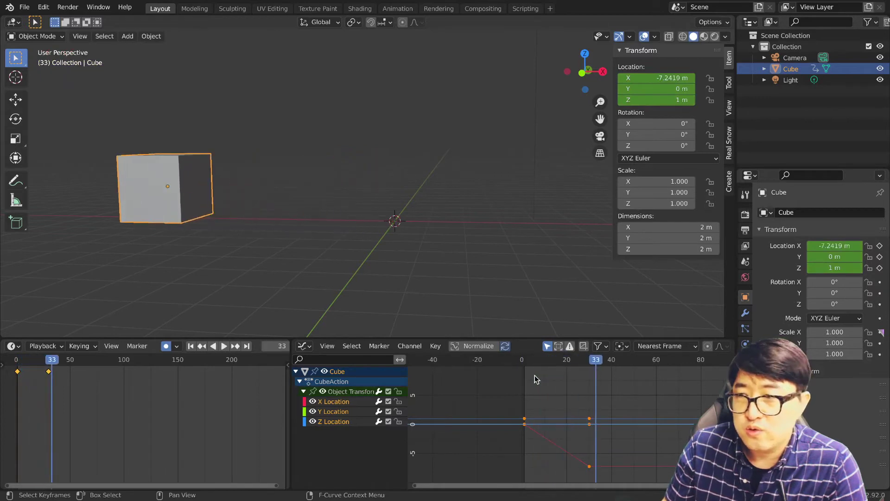
{"action": "key", "text": "space"}
{"action": "key", "text": "space"}
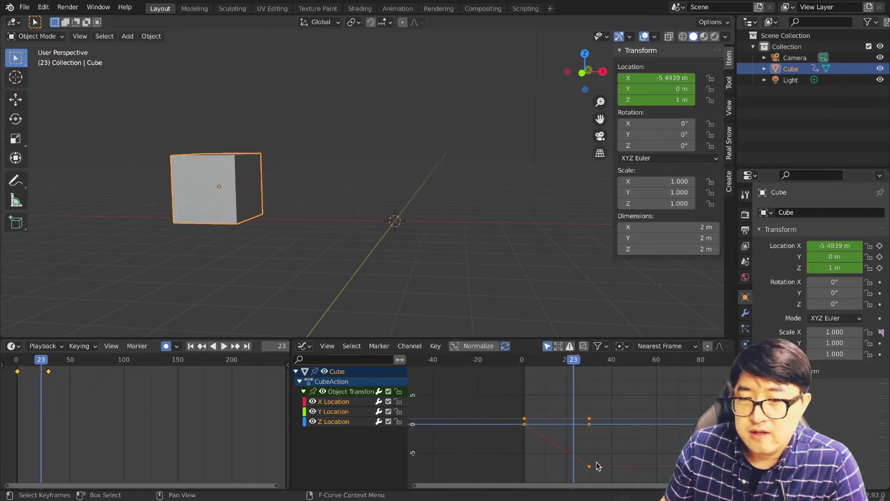
Return to frame 1 and pull the left handle of the frame 30 X Location keyframe slightly outward on its Bezier curve
{"action": "key", "text": "shift+Left"}
{"action": "left_click", "coordinate": [596, 466]}
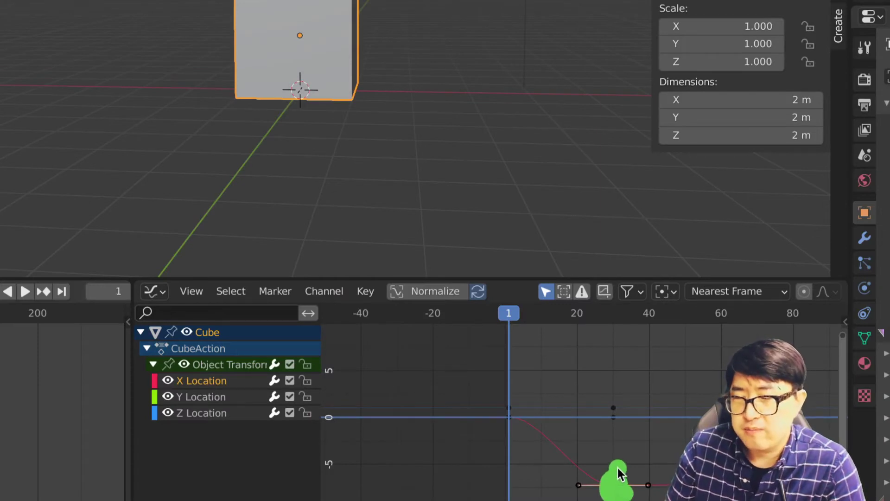
{"action": "left_click", "coordinate": [578, 485]}
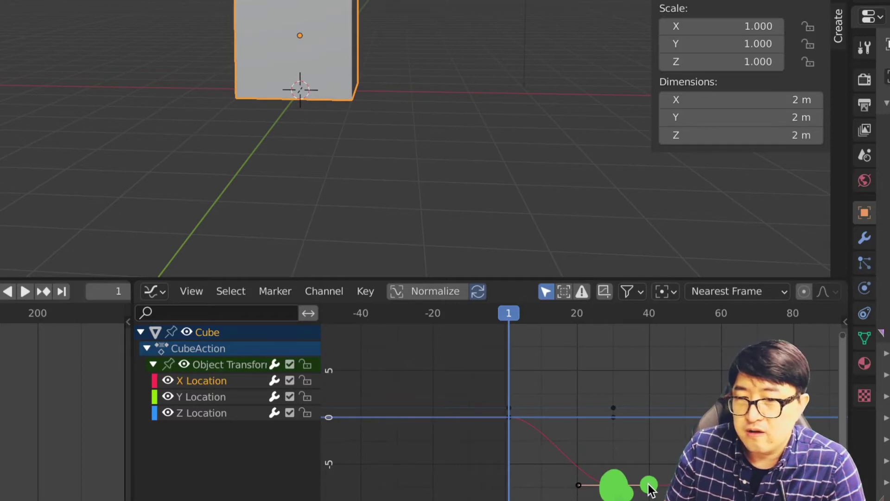
{"action": "mouse_move", "coordinate": [578, 485]}
{"action": "left_mouse_down"}
{"action": "mouse_move", "coordinate": [562, 479]}
{"action": "mouse_move", "coordinate": [552, 449]}
{"action": "mouse_move", "coordinate": [562, 427]}
{"action": "mouse_move", "coordinate": [545, 444]}
{"action": "mouse_move", "coordinate": [584, 431]}
{"action": "mouse_move", "coordinate": [541, 465]}
{"action": "mouse_move", "coordinate": [553, 486]}
{"action": "mouse_move", "coordinate": [574, 483]}
{"action": "left_mouse_up"}
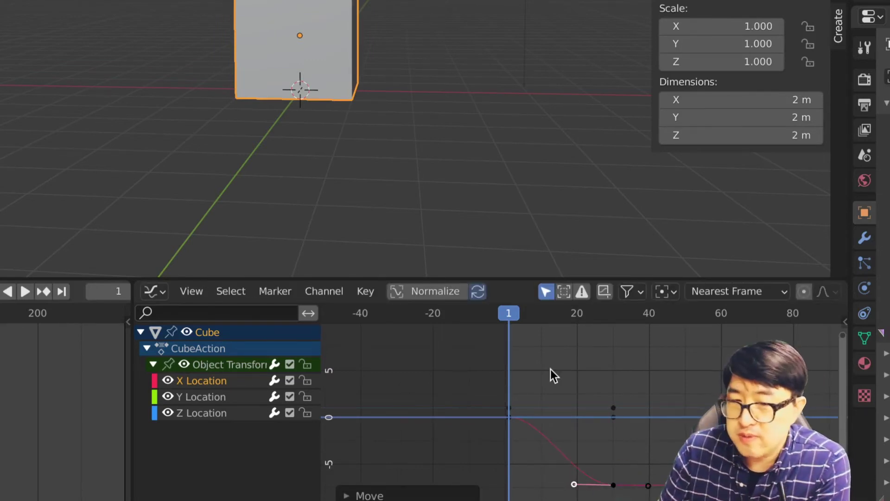
{"action": "left_click", "coordinate": [510, 419]}
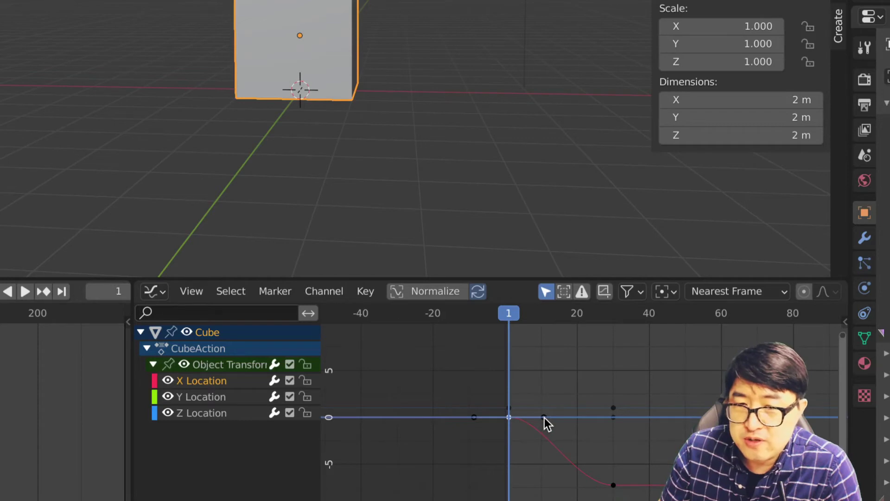
{"action": "left_click", "coordinate": [544, 417]}
{"action": "left_click", "coordinate": [509, 418]}
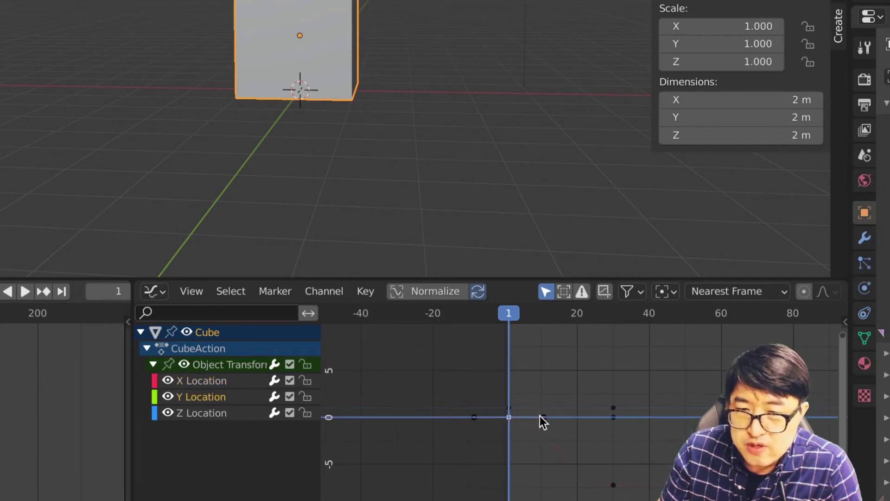
{"action": "left_click_drag", "start_coordinate": [544, 419], "coordinate": [531, 450]}
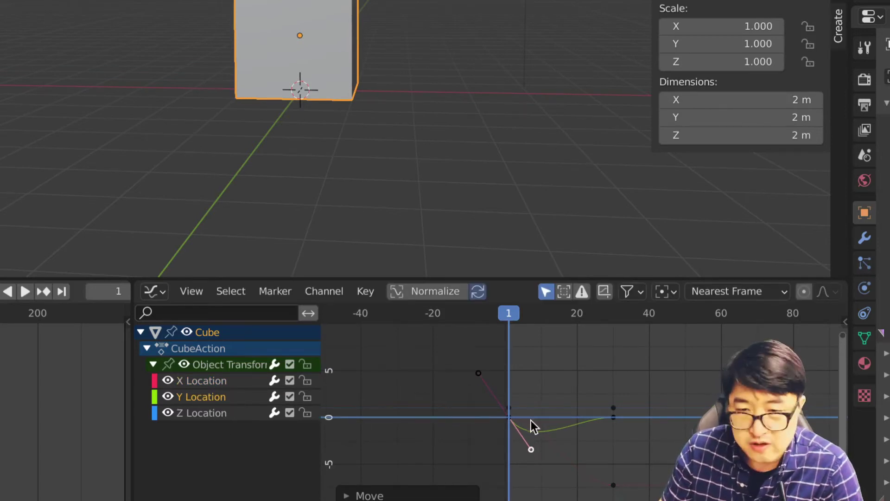
{"action": "key", "text": "Delete"}
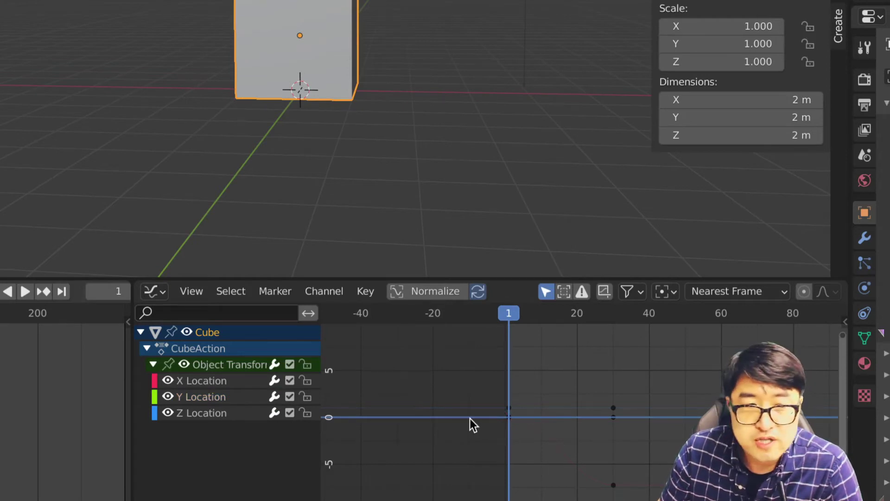
Hide the Y and Z Location curves in the Graph Editor and select the X Location channel
{"action": "left_click", "coordinate": [168, 381]}
{"action": "left_click", "coordinate": [169, 398]}
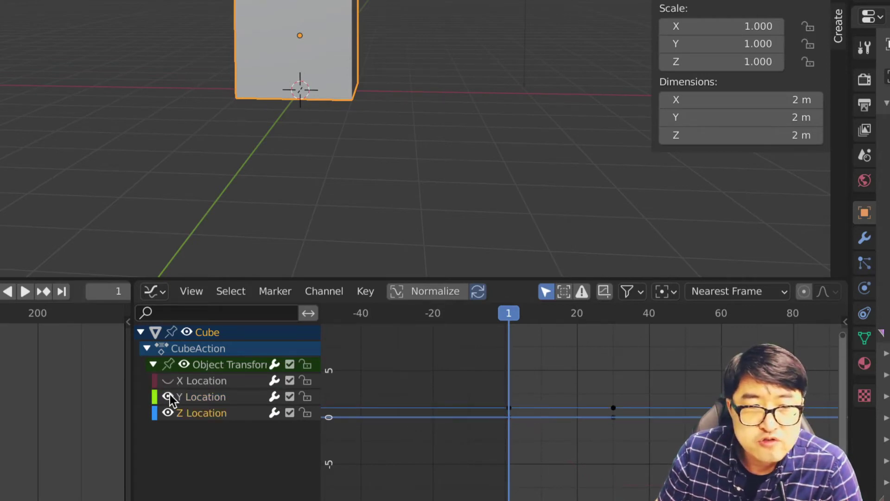
{"action": "left_click", "coordinate": [167, 412]}
{"action": "left_click", "coordinate": [195, 379]}
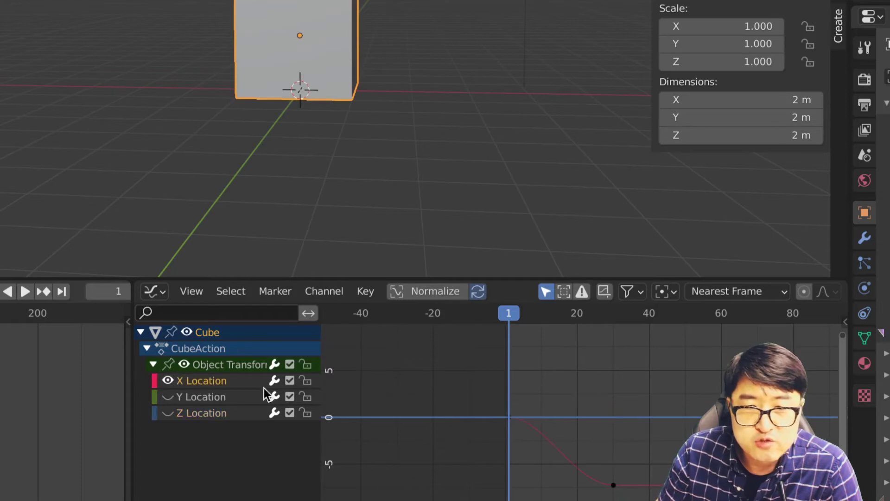
Pull the right handle of the frame 1 X Location keyframe straight down and play the animation to check the fast start
{"action": "left_click_drag", "start_coordinate": [544, 417], "coordinate": [510, 469]}
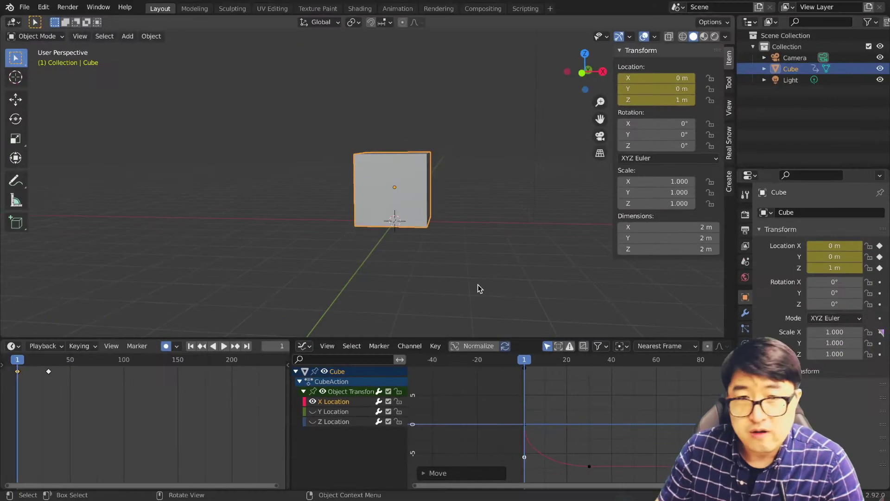
{"action": "key", "text": "space"}
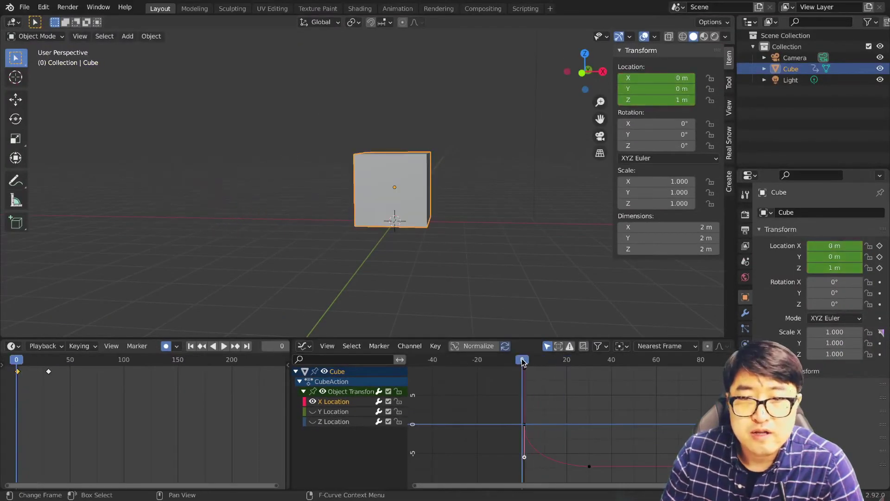
{"action": "key", "text": "space"}
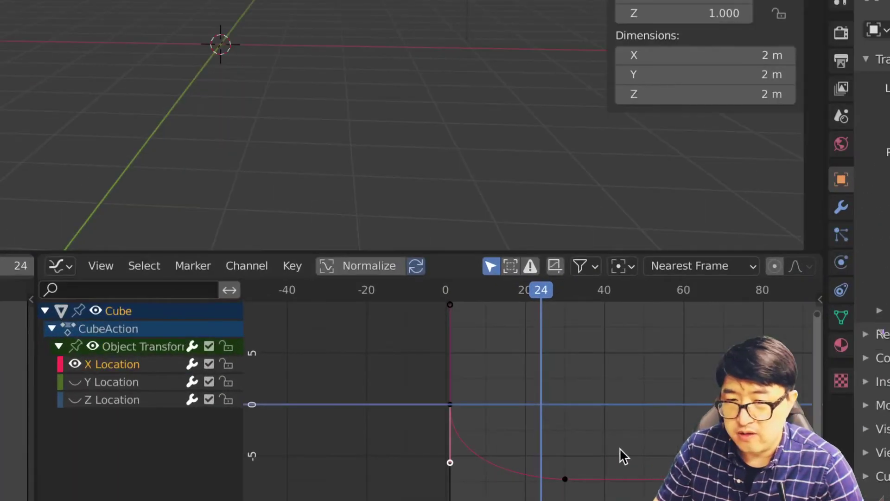
Swing frame 30's left X Location handle straight up, level frame 1's right handle outward to about frame 11, and play the animation
{"action": "left_click_drag", "start_coordinate": [522, 480], "coordinate": [563, 406]}
{"action": "left_click_drag", "start_coordinate": [453, 470], "coordinate": [490, 408]}
{"action": "key", "text": "space"}
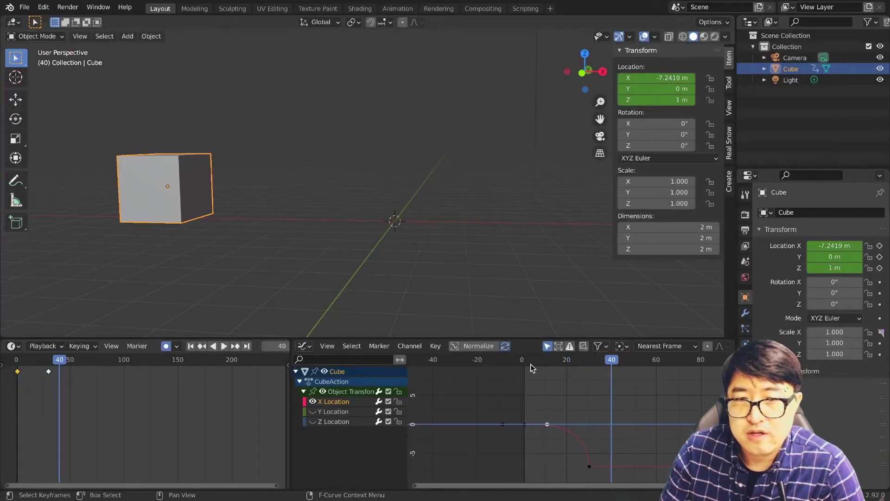
{"action": "key", "text": "space"}
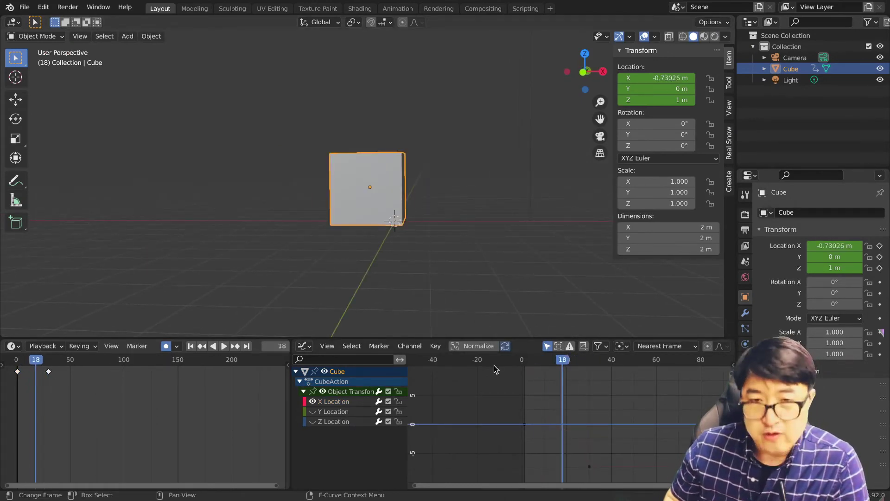
Switch to the browser, look through the Google results for disney animation rules and open the 12 Principles of Animation (Official Full Series) video
{"action": "mouse_move", "coordinate": [671, 498]}
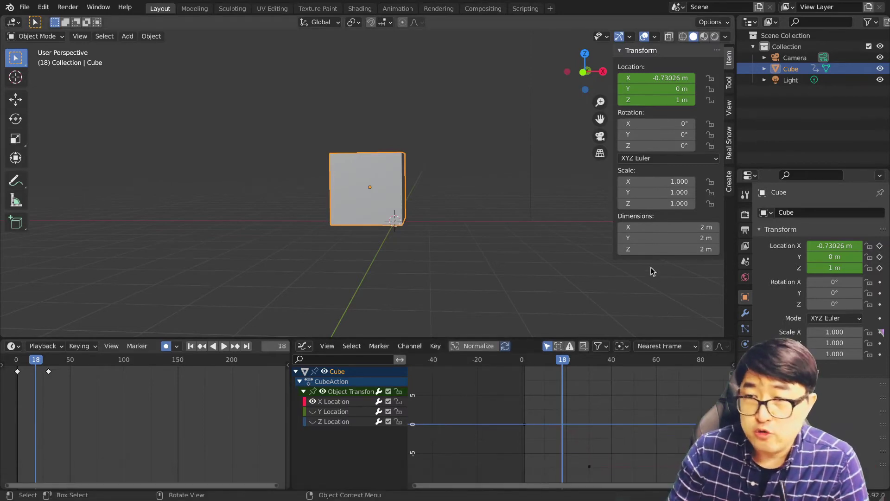
{"action": "key", "text": "ctrl+Left"}
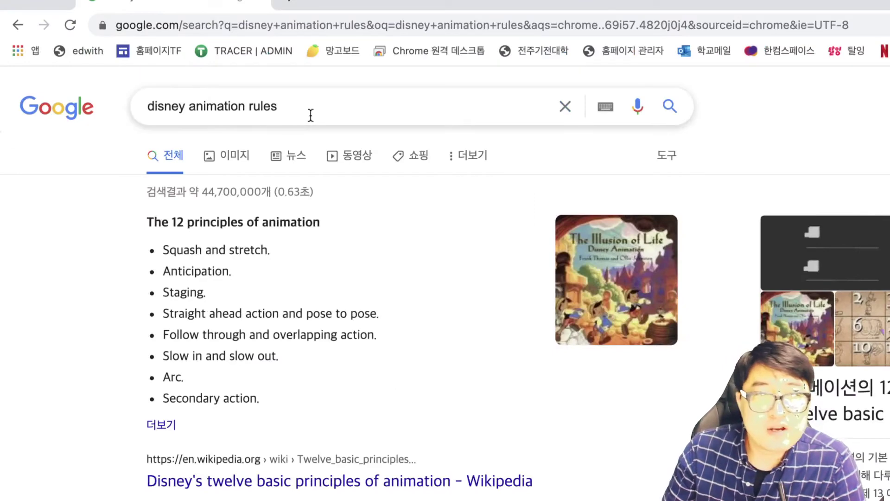
{"action": "scroll", "coordinate": [325, 302], "scroll_direction": "down", "scroll_amount": 7}
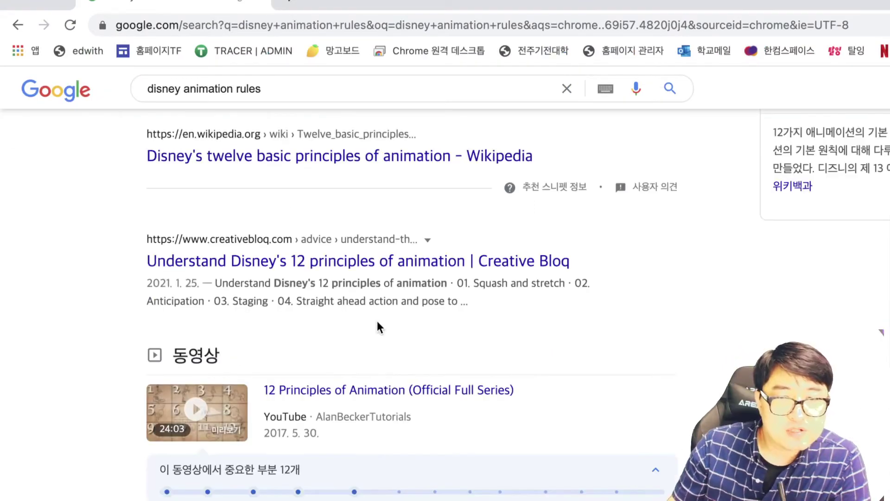
{"action": "left_click", "coordinate": [371, 392]}
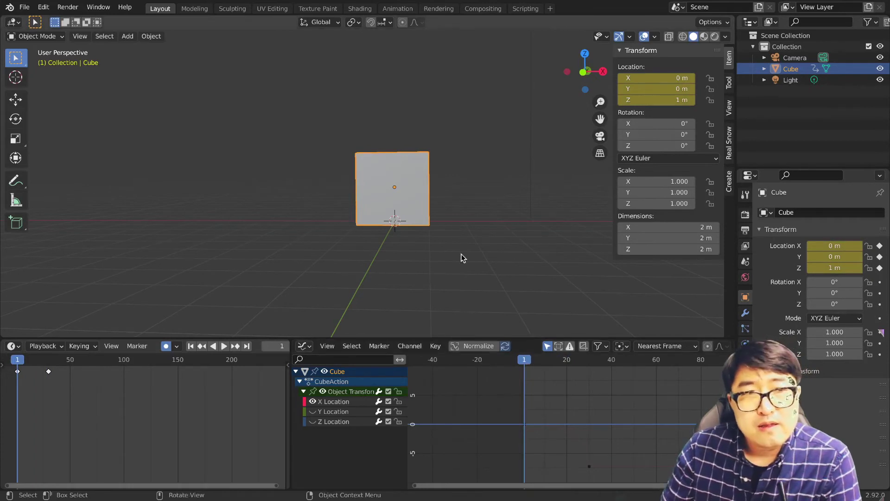
Return to Blender and clear all location keyframes from the cube
{"action": "middle_click_drag", "start_coordinate": [461, 254], "coordinate": [467, 259]}
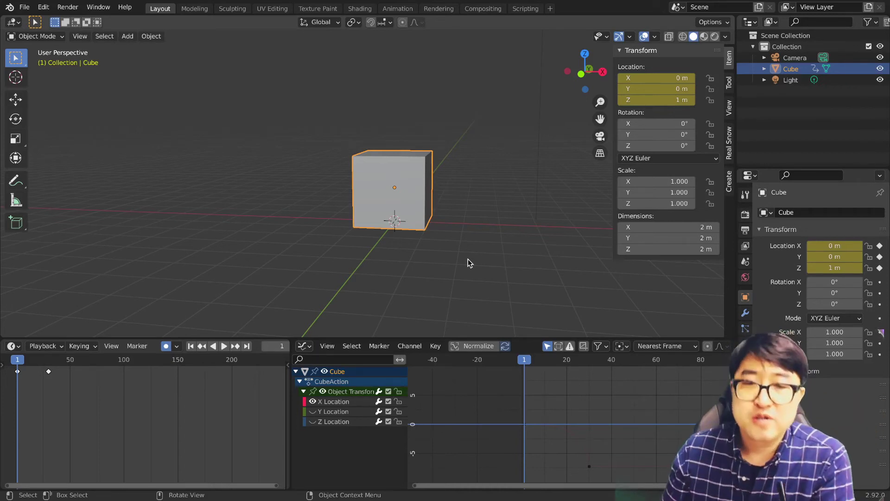
{"action": "right_click", "coordinate": [645, 90]}
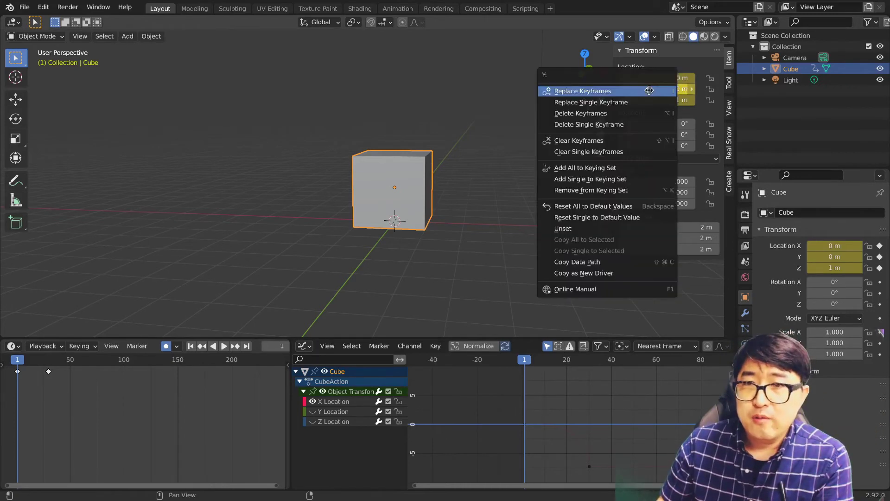
{"action": "right_click", "coordinate": [647, 79]}
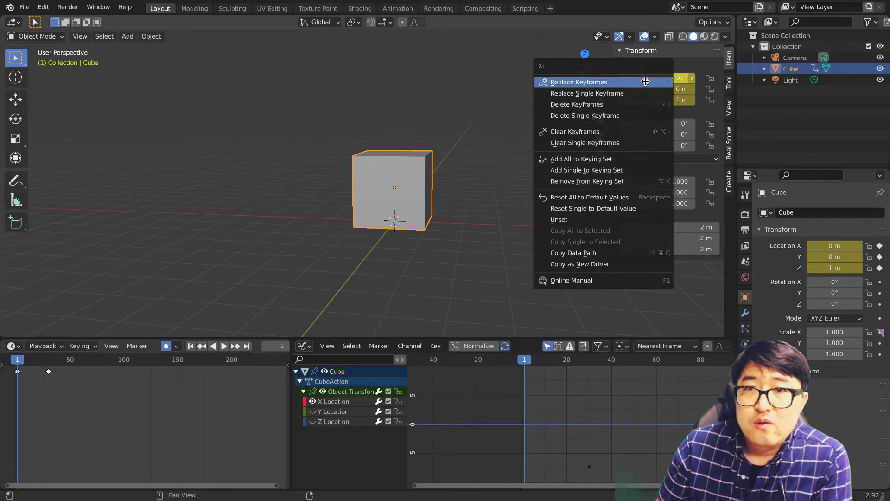
{"action": "left_click", "coordinate": [600, 131]}
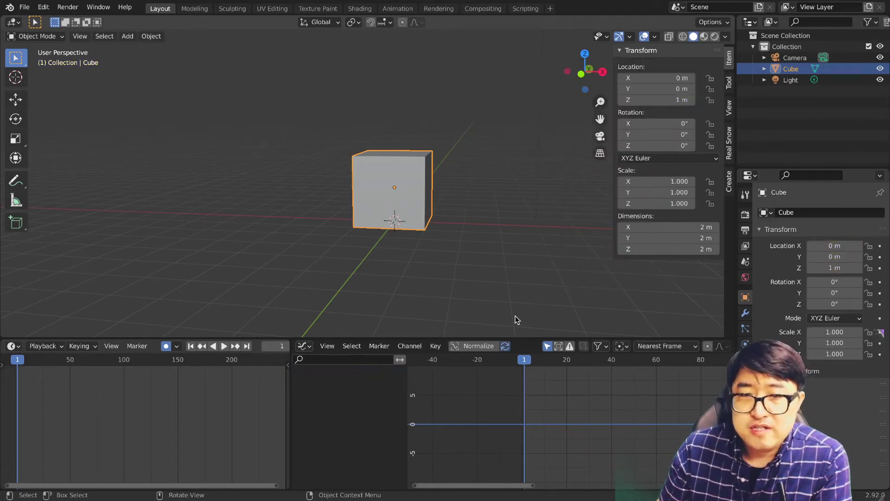
Subdivide the entire cube mesh in Edit Mode, raise the number of cuts and return to Object Mode
{"action": "scroll", "coordinate": [517, 320], "scroll_direction": "up", "scroll_amount": 1, "text": "alt"}
{"action": "middle_click_drag", "start_coordinate": [518, 320], "coordinate": [455, 253], "text": "alt"}
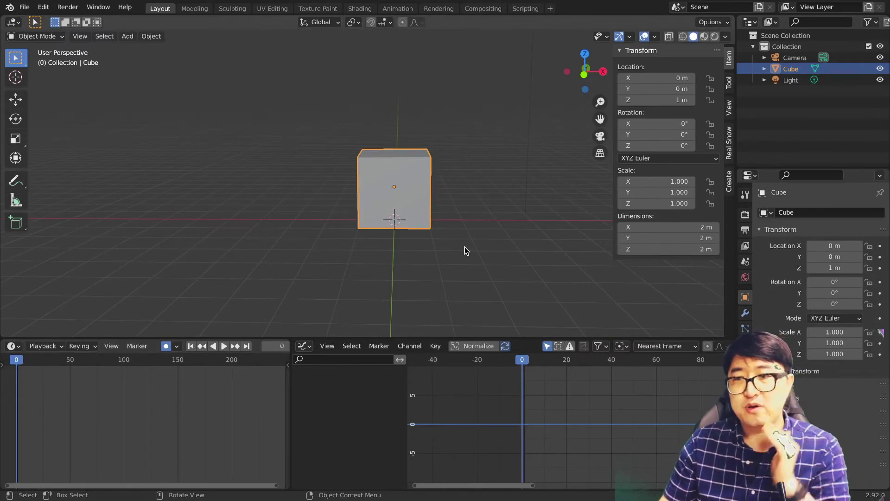
{"action": "key", "text": "Tab"}
{"action": "scroll", "coordinate": [465, 212], "scroll_direction": "up", "scroll_amount": 2}
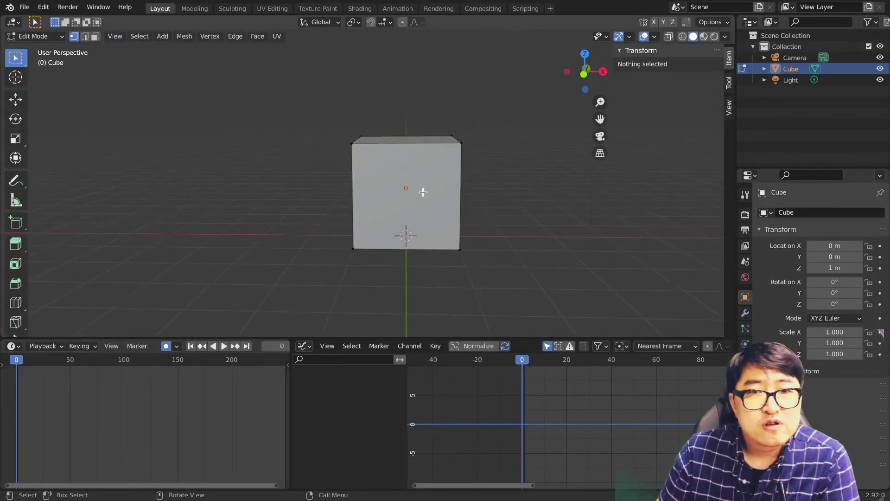
{"action": "key", "text": "a"}
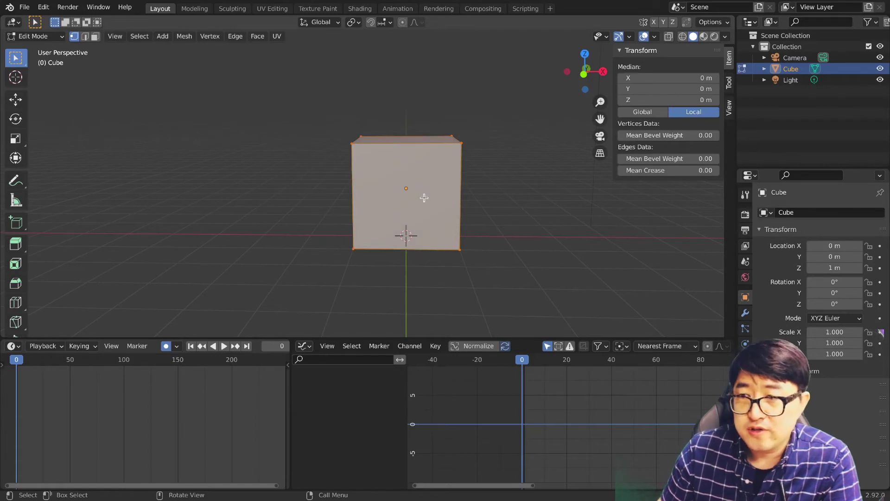
{"action": "right_click", "coordinate": [429, 191]}
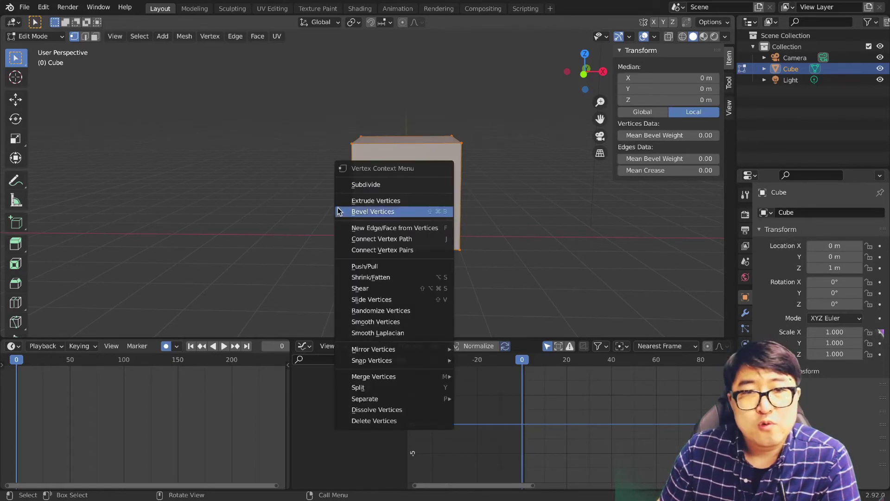
{"action": "left_click", "coordinate": [389, 187]}
{"action": "left_click", "coordinate": [43, 328]}
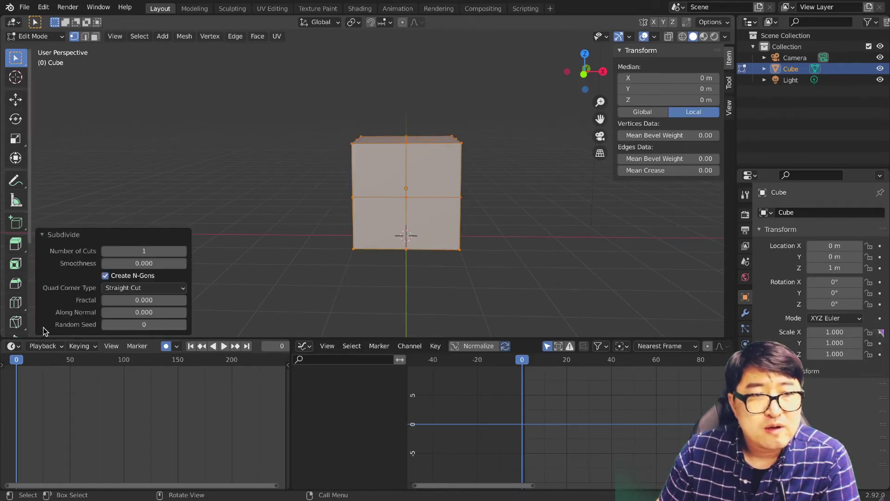
{"action": "left_click", "coordinate": [184, 251]}
{"action": "key", "text": "Tab"}
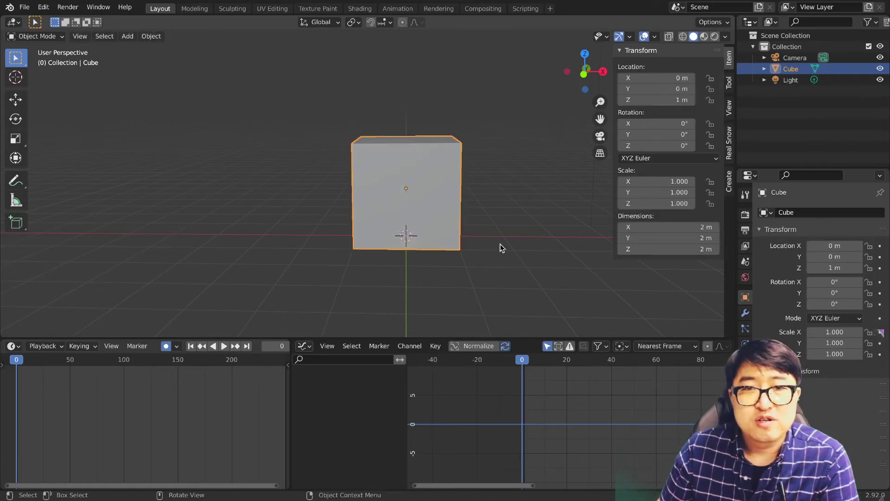
Add a Simple Deform modifier to the cube
{"action": "mouse_move", "coordinate": [501, 248]}
{"action": "middle_mouse_down"}
{"action": "mouse_move", "coordinate": [492, 208]}
{"action": "mouse_move", "coordinate": [485, 247]}
{"action": "middle_mouse_up"}
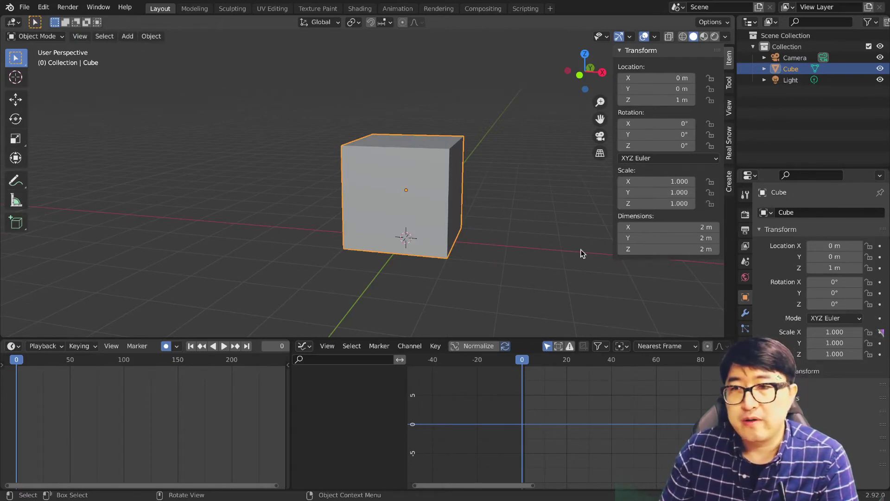
{"action": "middle_click_drag", "start_coordinate": [580, 253], "coordinate": [583, 271]}
{"action": "left_click", "coordinate": [746, 314]}
{"action": "left_click", "coordinate": [843, 213]}
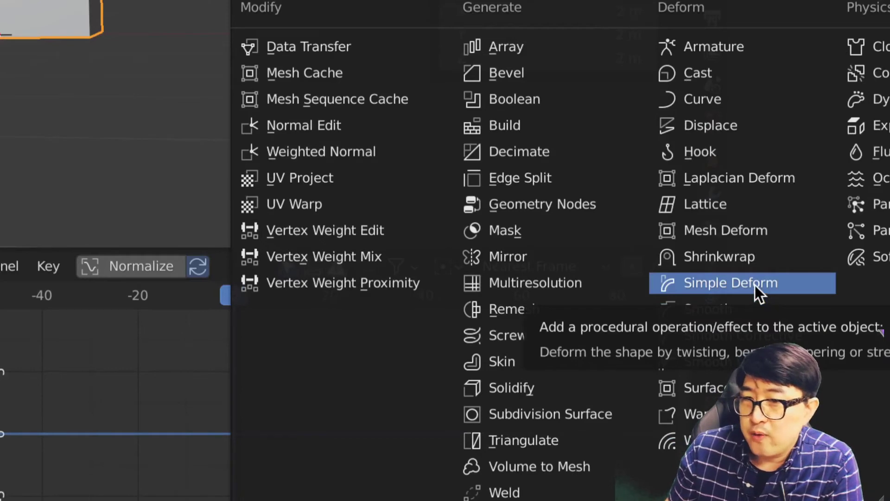
{"action": "left_click", "coordinate": [756, 285]}
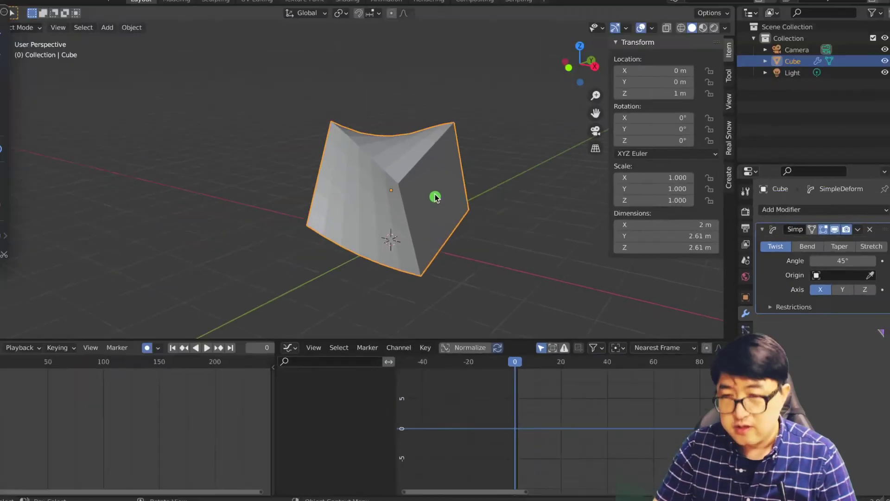
Try the twist on the Y axis, set it to the Z axis and change the twist angle to about -45.6°
{"action": "left_click", "coordinate": [839, 289]}
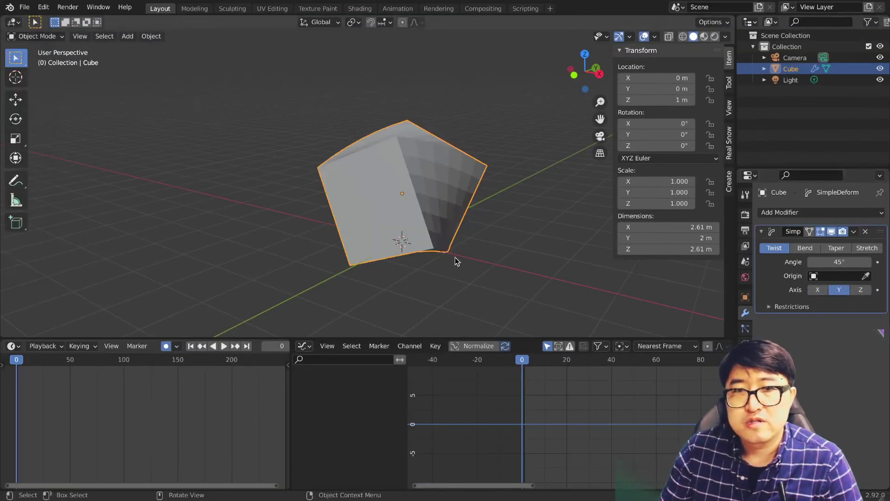
{"action": "middle_click_drag", "start_coordinate": [455, 257], "coordinate": [431, 292]}
{"action": "left_click", "coordinate": [861, 290]}
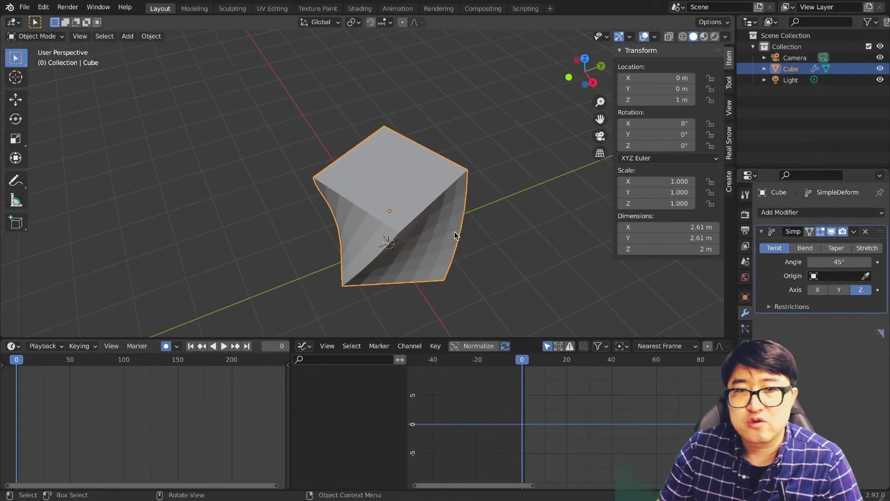
{"action": "middle_click_drag", "start_coordinate": [454, 232], "coordinate": [504, 191]}
{"action": "left_click_drag", "start_coordinate": [847, 264], "coordinate": [814, 264]}
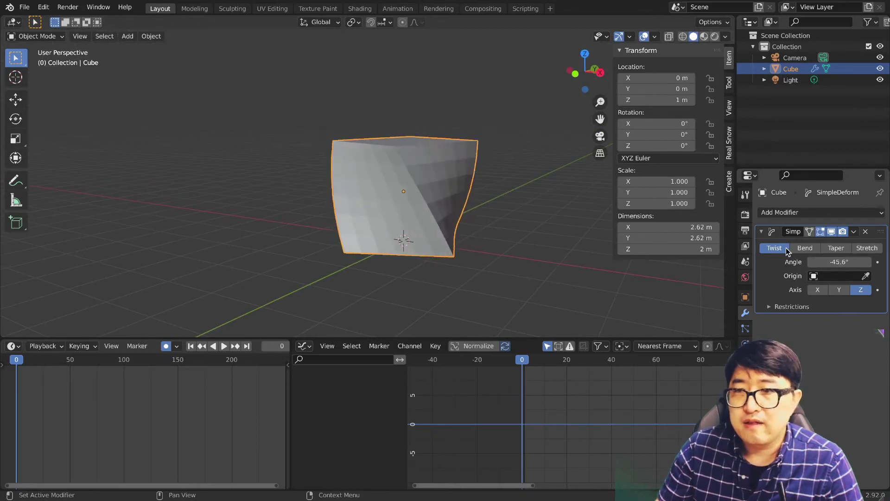
Switch the Simple Deform to Bend, view it on the Z axis and set the axis to X
{"action": "left_click", "coordinate": [805, 248]}
{"action": "middle_click_drag", "start_coordinate": [709, 263], "coordinate": [523, 328]}
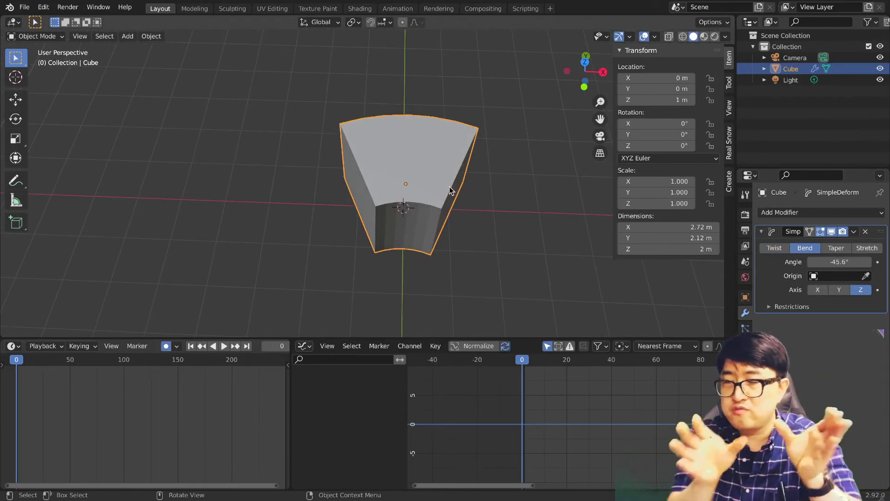
{"action": "left_click", "coordinate": [818, 289]}
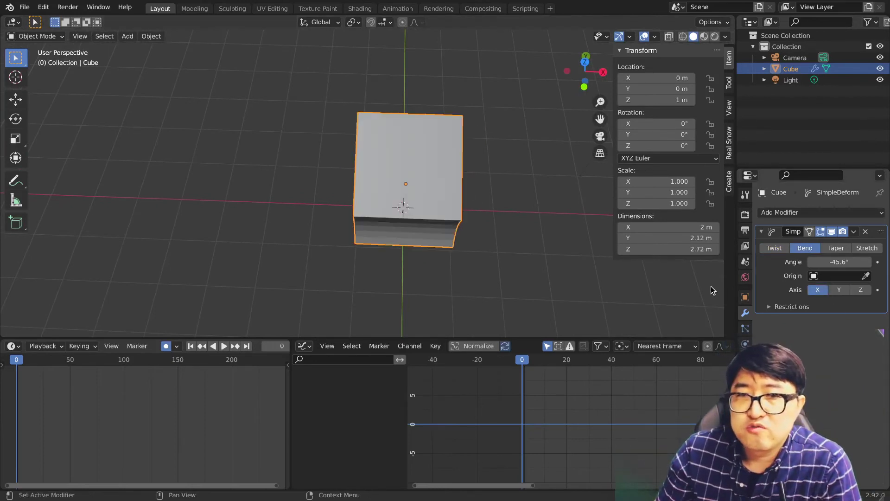
Switch the Simple Deform to Taper on the Y axis and inspect the tapered cube from the side
{"action": "middle_click_drag", "start_coordinate": [580, 260], "coordinate": [492, 189]}
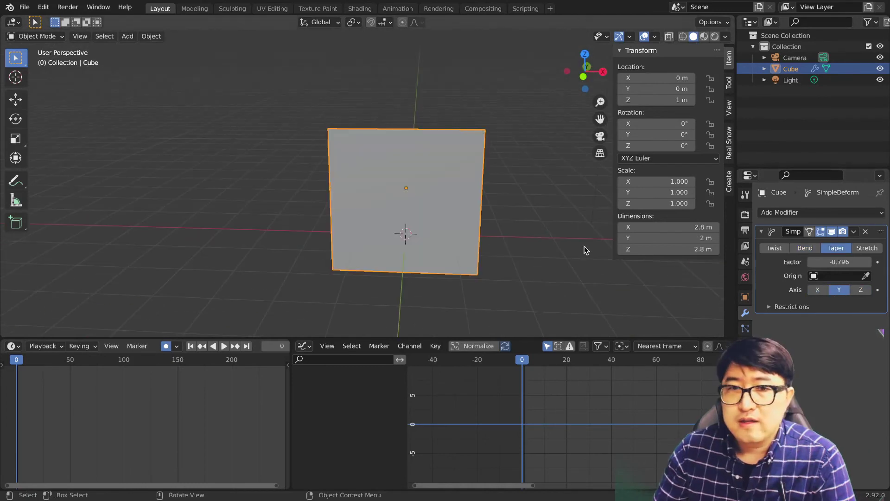
{"action": "middle_click_drag", "start_coordinate": [538, 258], "coordinate": [447, 261]}
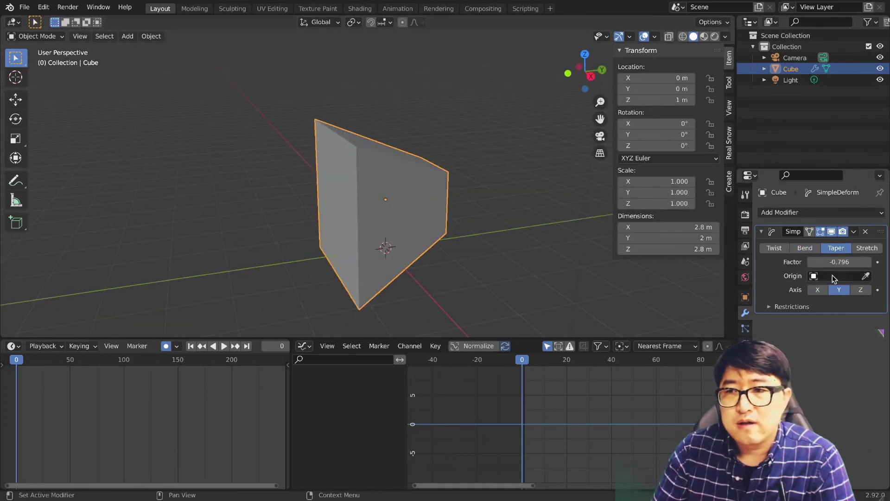
Set the Simple Deform taper to the X axis with a factor of about -0.516
{"action": "left_click", "coordinate": [818, 289]}
{"action": "middle_click_drag", "start_coordinate": [658, 290], "coordinate": [612, 251]}
{"action": "mouse_move", "coordinate": [850, 268]}
{"action": "left_mouse_down"}
{"action": "mouse_move", "coordinate": [817, 269]}
{"action": "mouse_move", "coordinate": [863, 268]}
{"action": "mouse_move", "coordinate": [849, 268]}
{"action": "left_mouse_up"}
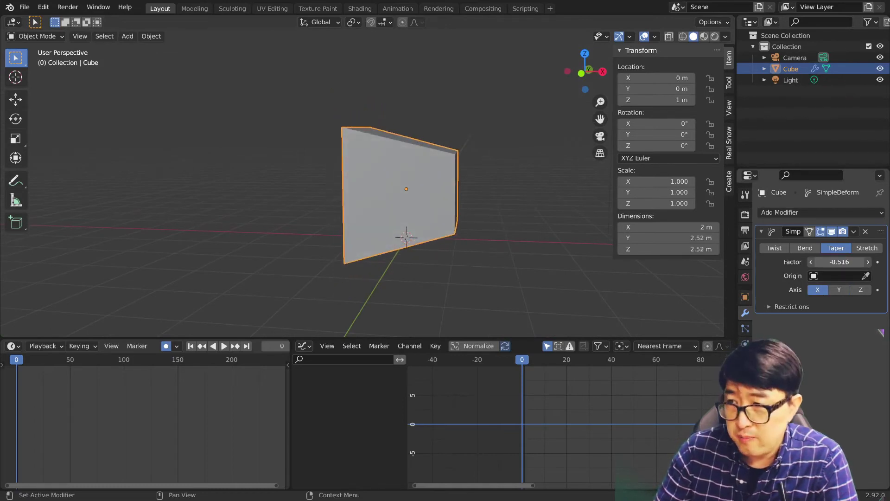
Switch the Simple Deform to Stretch, try it on the X and Z axes, and adjust the factor
{"action": "left_click", "coordinate": [866, 249]}
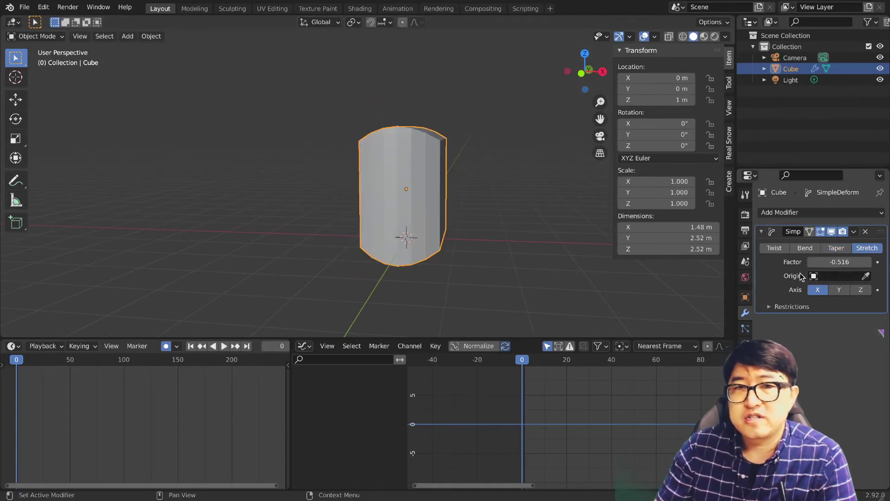
{"action": "middle_click_drag", "start_coordinate": [503, 285], "coordinate": [454, 283]}
{"action": "left_click", "coordinate": [862, 289]}
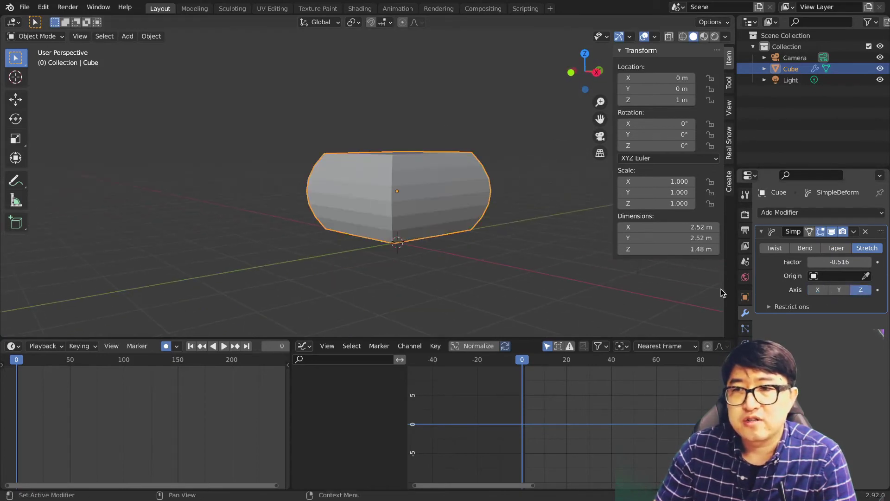
{"action": "middle_click_drag", "start_coordinate": [645, 293], "coordinate": [600, 294]}
{"action": "mouse_move", "coordinate": [839, 262]}
{"action": "left_mouse_down"}
{"action": "mouse_move", "coordinate": [867, 262]}
{"action": "mouse_move", "coordinate": [826, 262]}
{"action": "mouse_move", "coordinate": [874, 262]}
{"action": "mouse_move", "coordinate": [831, 262]}
{"action": "left_mouse_up"}
Switch the Simple Deform to Bend on the X axis and inspect the bent cube from the side
{"action": "left_click", "coordinate": [806, 248]}
{"action": "left_click", "coordinate": [818, 290]}
{"action": "middle_click_drag", "start_coordinate": [691, 279], "coordinate": [664, 266]}
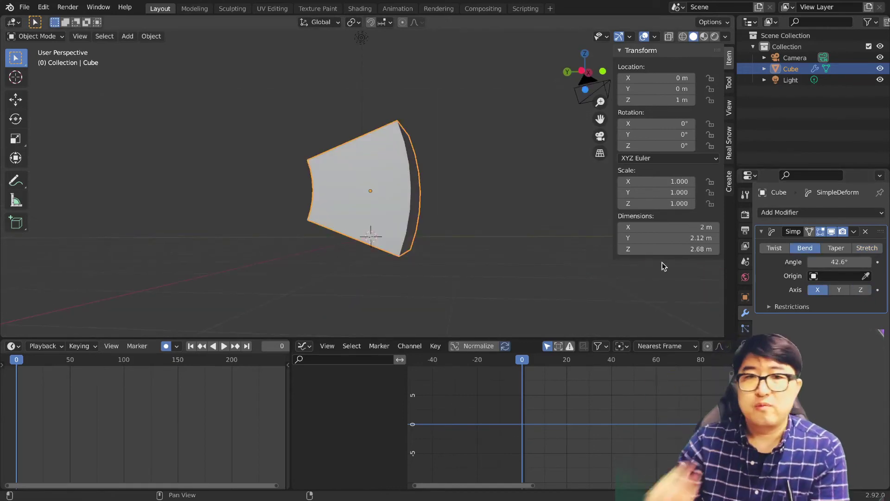
{"action": "middle_click_drag", "start_coordinate": [484, 240], "coordinate": [440, 255]}
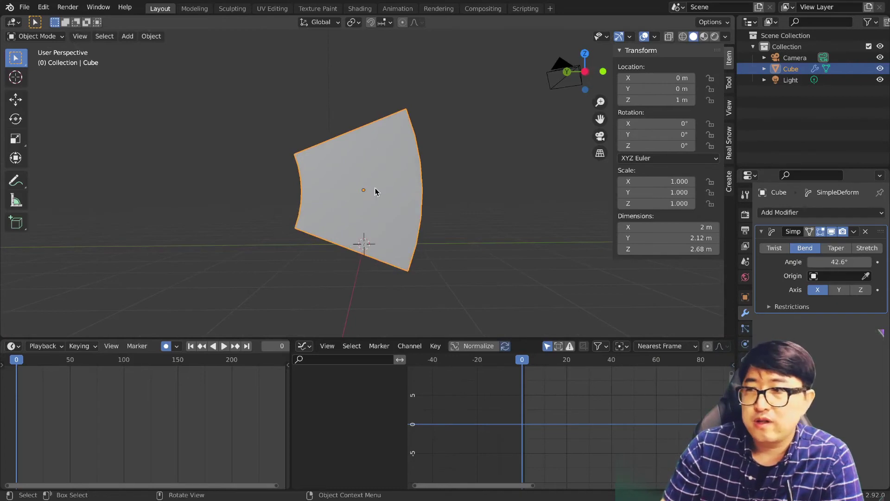
{"action": "right_click", "coordinate": [397, 245]}
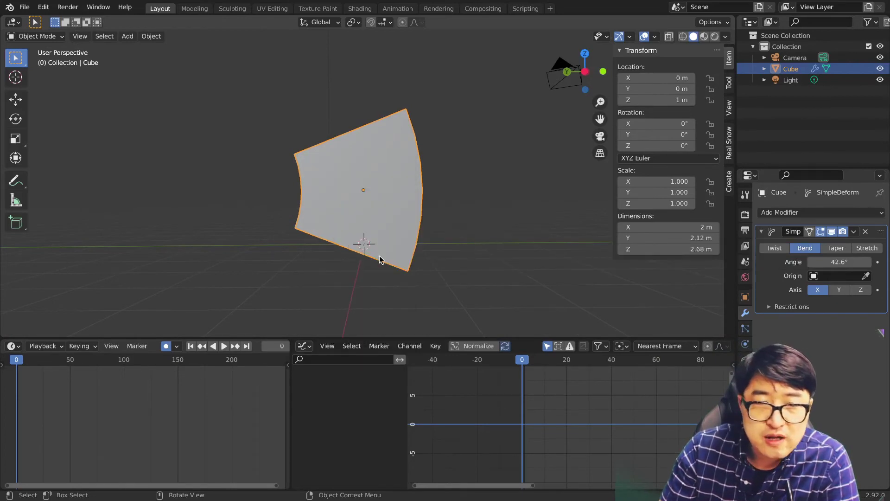
{"action": "mouse_move", "coordinate": [394, 255]}
{"action": "middle_mouse_down"}
{"action": "mouse_move", "coordinate": [430, 251]}
{"action": "mouse_move", "coordinate": [382, 268]}
{"action": "middle_mouse_up"}
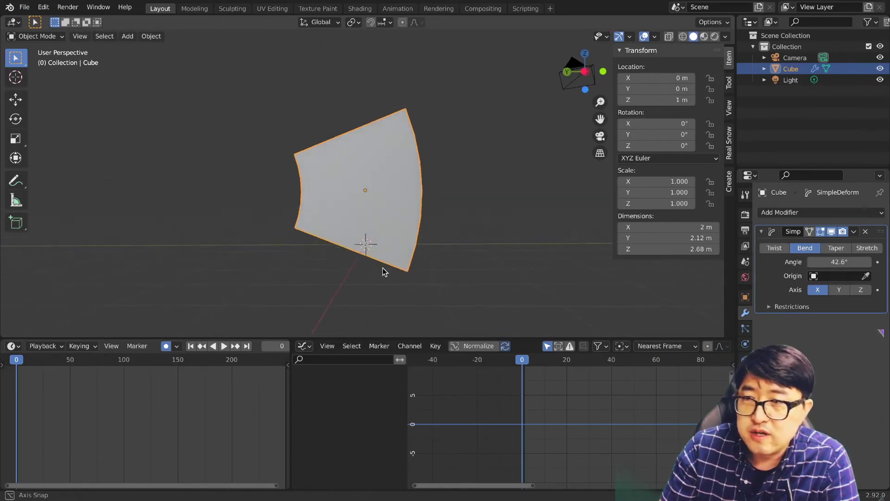
Try the bend with the cube's origin set to the 3D cursor, using the Y axis and varying the angle
{"action": "right_click", "coordinate": [377, 155]}
{"action": "mouse_move", "coordinate": [366, 183]}
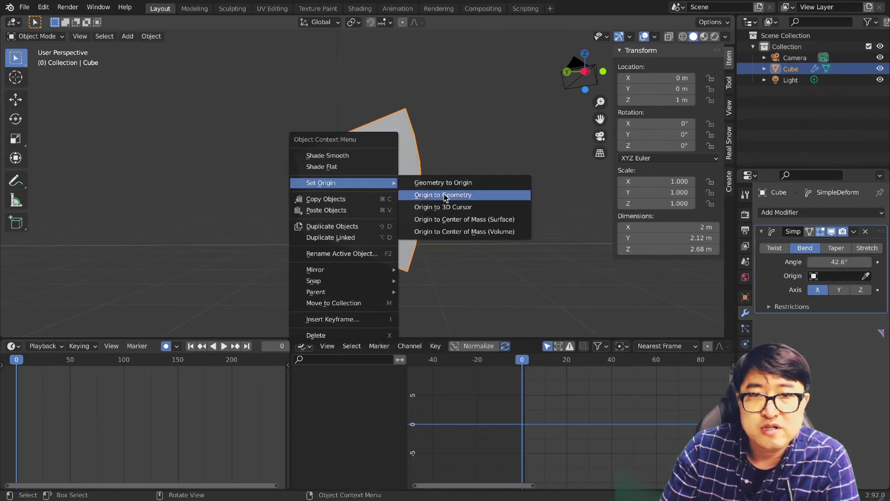
{"action": "left_click", "coordinate": [457, 212]}
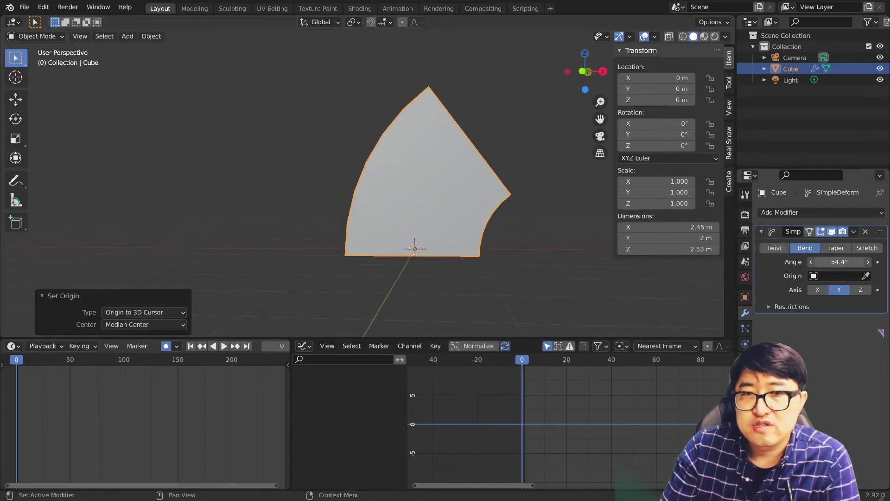
{"action": "mouse_move", "coordinate": [840, 262]}
{"action": "left_mouse_down"}
{"action": "mouse_move", "coordinate": [803, 262]}
{"action": "mouse_move", "coordinate": [835, 262]}
{"action": "left_mouse_up"}
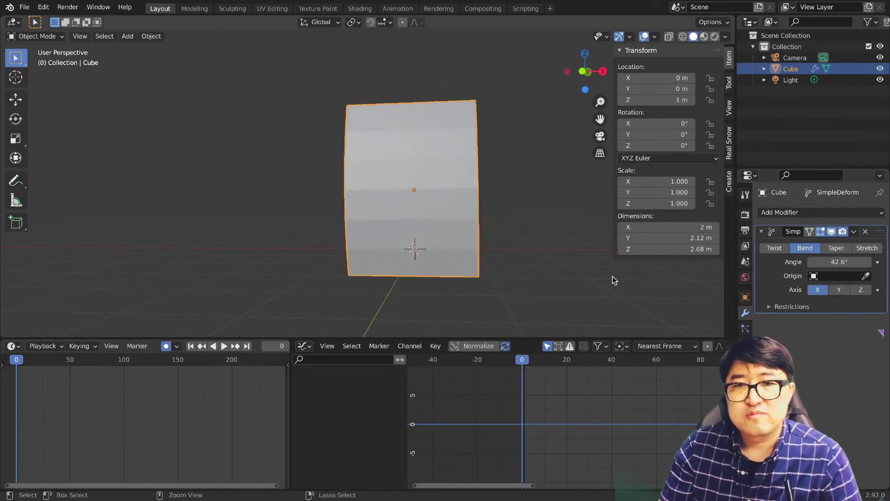
View the X-axis bend from the side and expand the Simple Deform's Restrictions settings
{"action": "left_click", "coordinate": [519, 262]}
{"action": "middle_click_drag", "start_coordinate": [519, 261], "coordinate": [582, 264]}
{"action": "left_click", "coordinate": [374, 247]}
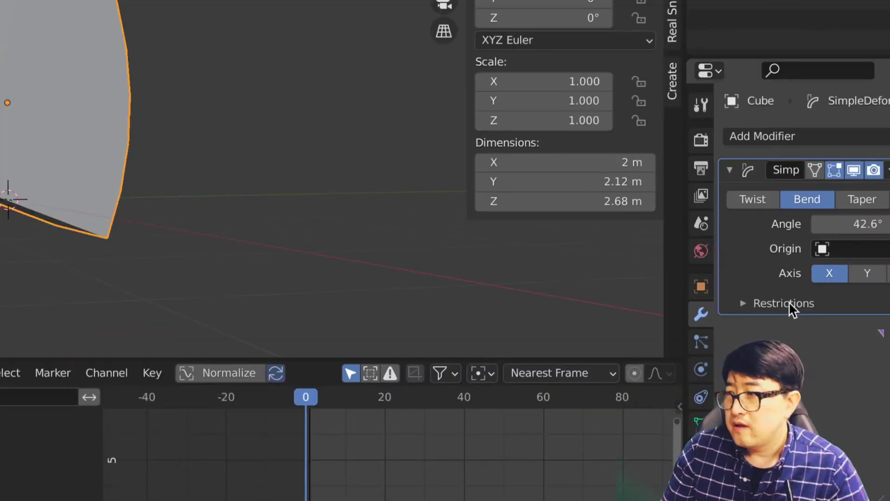
{"action": "left_click", "coordinate": [743, 304]}
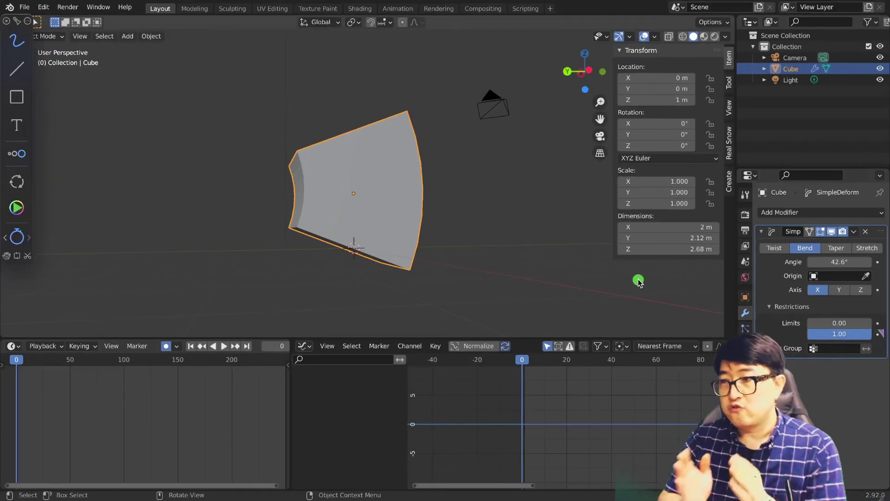
Sketch a vertical scale marked 0, 0.5 and 1 over the screen to illustrate the restriction limits, and clear it
{"action": "left_click_drag", "start_coordinate": [165, 102], "coordinate": [219, 107]}
{"action": "left_click_drag", "start_coordinate": [183, 106], "coordinate": [182, 361]}
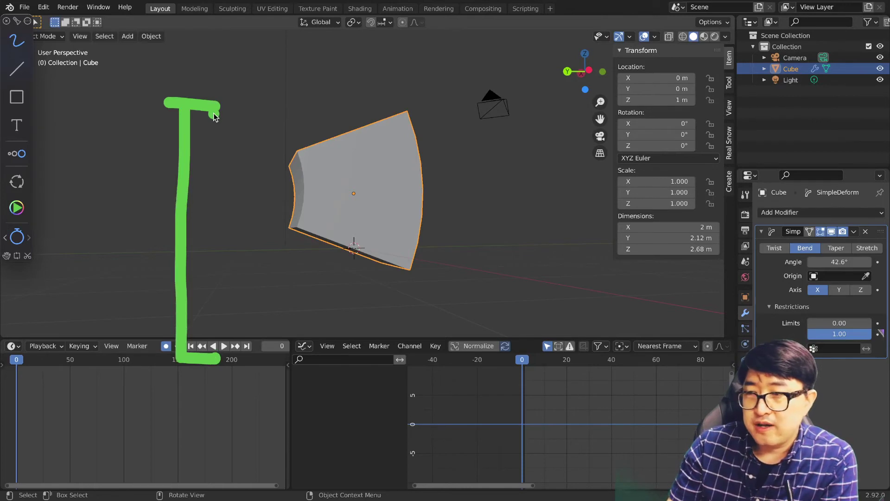
{"action": "left_click", "coordinate": [177, 364]}
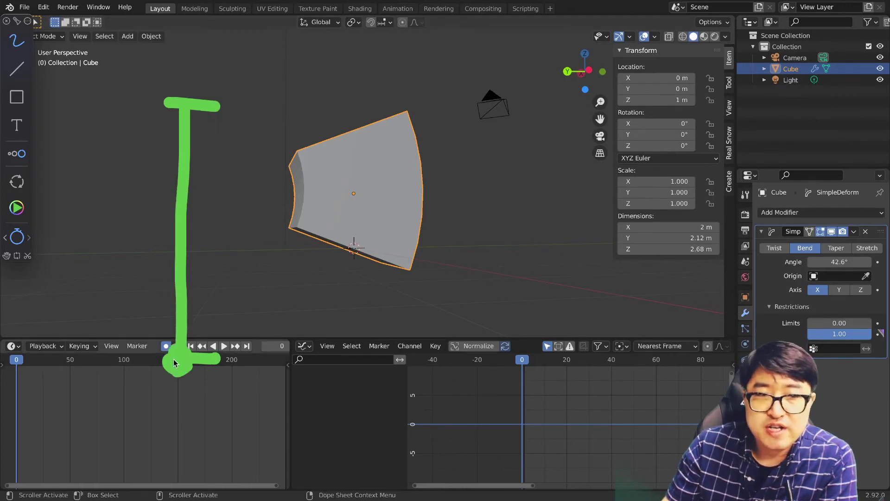
{"action": "mouse_move", "coordinate": [265, 367]}
{"action": "left_mouse_down"}
{"action": "mouse_move", "coordinate": [248, 377]}
{"action": "mouse_move", "coordinate": [266, 369]}
{"action": "left_mouse_up"}
{"action": "left_click", "coordinate": [210, 96]}
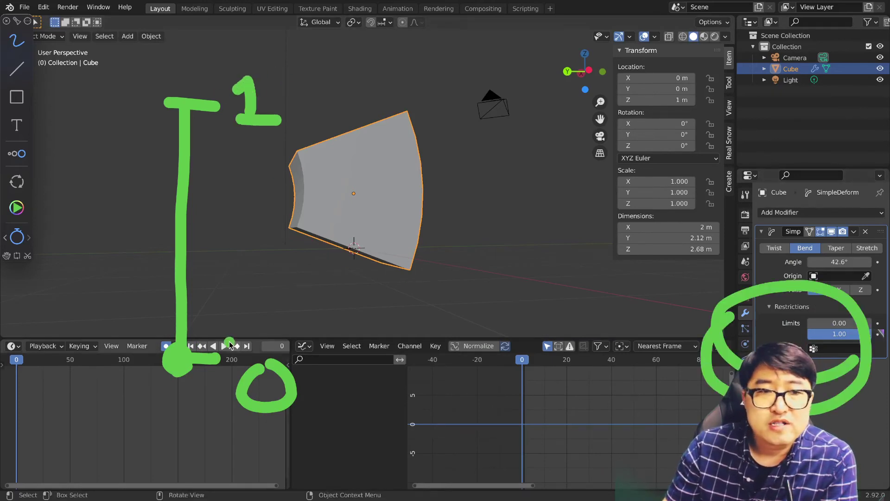
{"action": "mouse_move", "coordinate": [174, 359]}
{"action": "left_mouse_down"}
{"action": "mouse_move", "coordinate": [151, 359]}
{"action": "mouse_move", "coordinate": [235, 358]}
{"action": "left_mouse_up"}
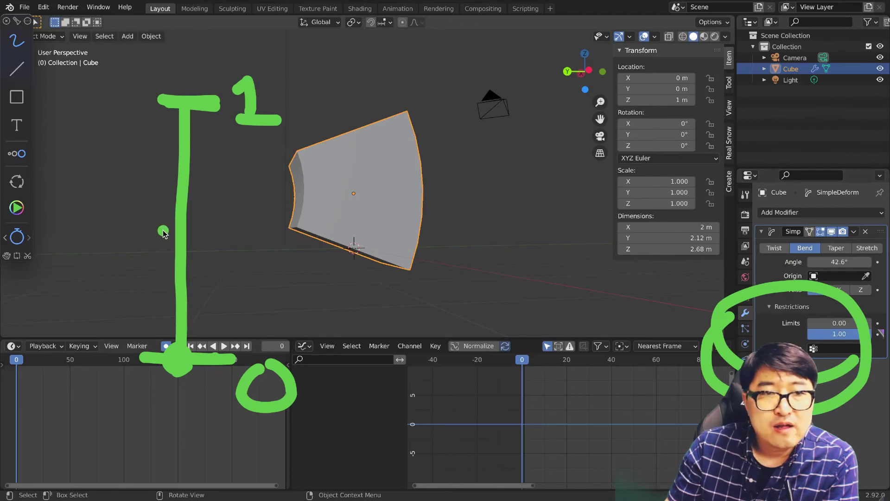
{"action": "left_click_drag", "start_coordinate": [235, 270], "coordinate": [242, 237]}
{"action": "left_click_drag", "start_coordinate": [288, 259], "coordinate": [290, 264]}
{"action": "mouse_move", "coordinate": [304, 241]}
{"action": "left_mouse_down"}
{"action": "mouse_move", "coordinate": [317, 277]}
{"action": "mouse_move", "coordinate": [348, 237]}
{"action": "left_mouse_up"}
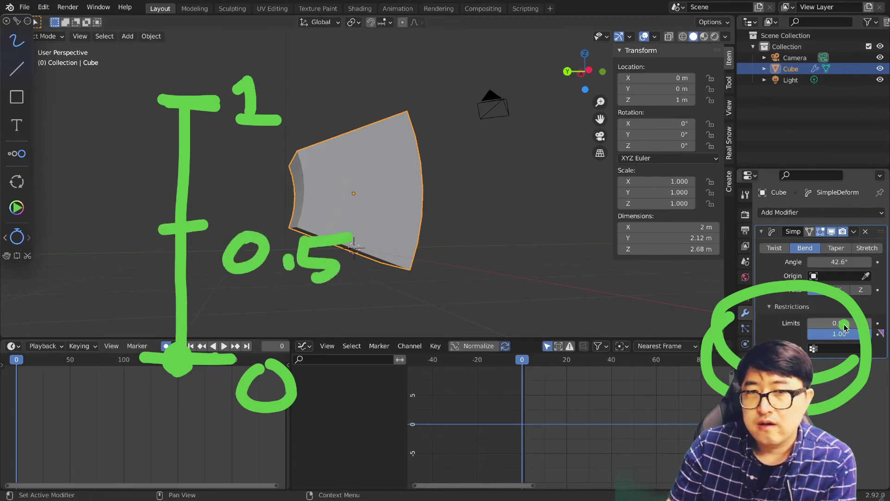
{"action": "left_click_drag", "start_coordinate": [180, 229], "coordinate": [119, 203]}
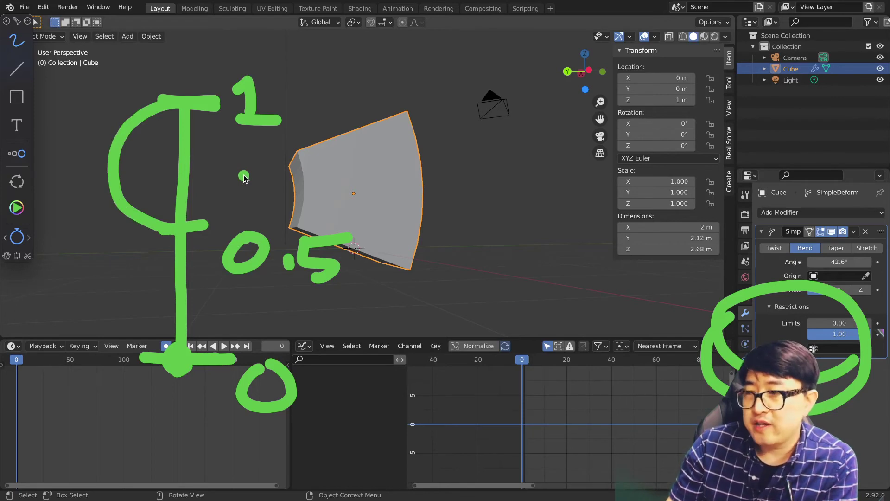
{"action": "key", "text": "Escape"}
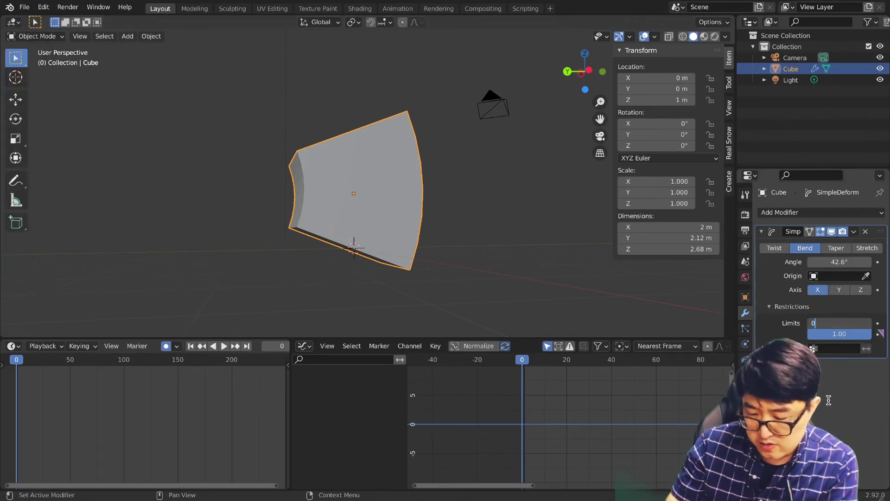
Set the lower restriction limit to 0.5 and adjust the bend angle to about 1.64°
{"action": "type", "text": "0.5"}
{"action": "key", "text": "Return"}
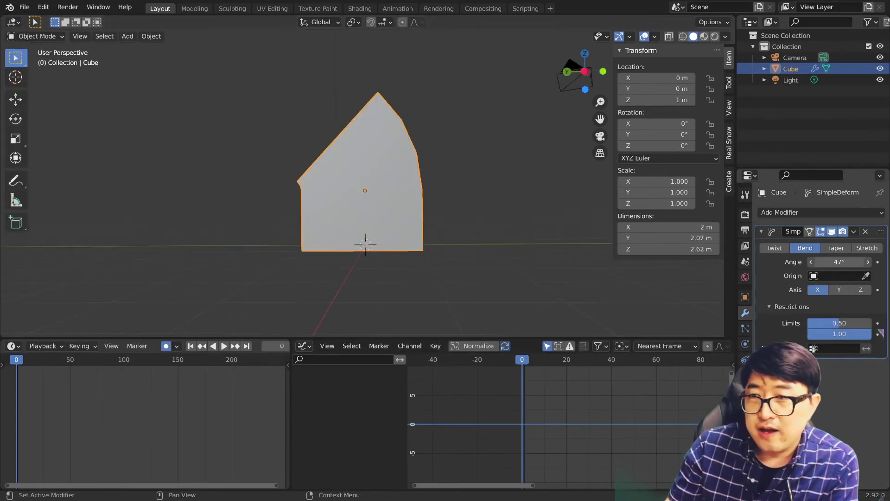
{"action": "mouse_move", "coordinate": [839, 262]}
{"action": "left_mouse_down"}
{"action": "mouse_move", "coordinate": [816, 262]}
{"action": "mouse_move", "coordinate": [853, 262]}
{"action": "mouse_move", "coordinate": [803, 262]}
{"action": "mouse_move", "coordinate": [825, 262]}
{"action": "left_mouse_up"}
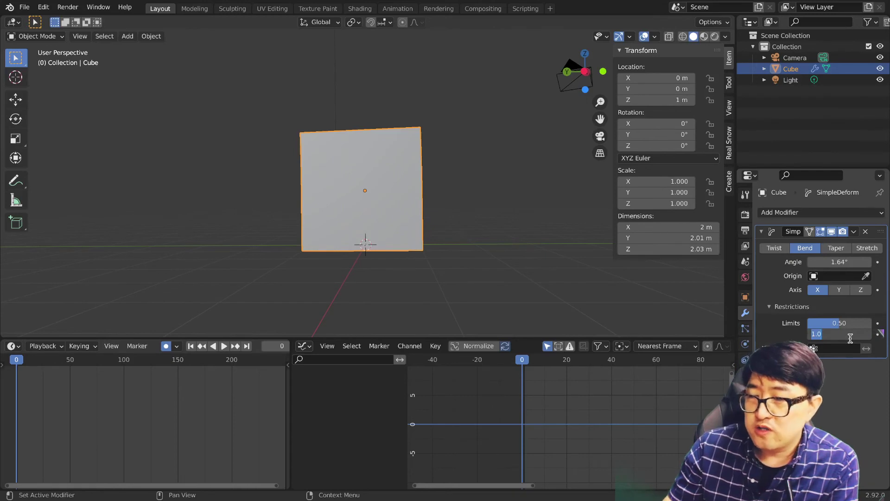
Try to change the upper restriction limit and set the bend angle to about -29°
{"action": "left_click", "coordinate": [850, 338]}
{"action": "type", "text": "07"}
{"action": "key", "text": "Return"}
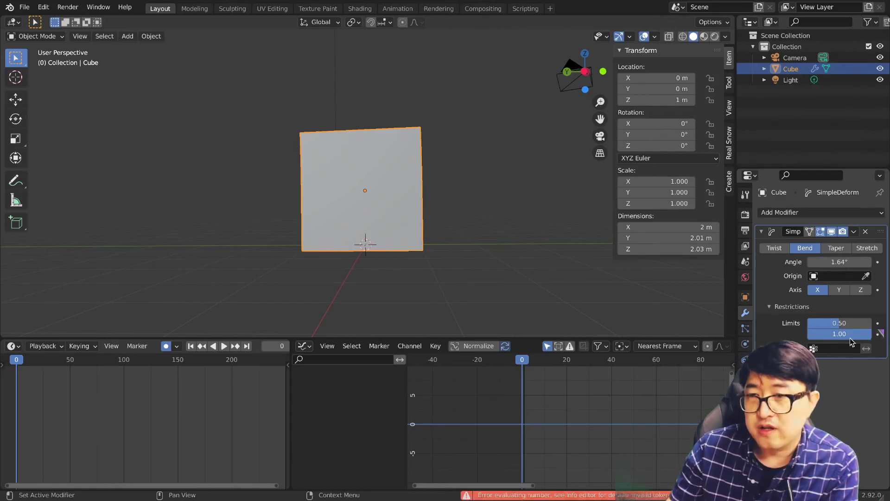
{"action": "mouse_move", "coordinate": [839, 264]}
{"action": "left_mouse_down"}
{"action": "mouse_move", "coordinate": [823, 262]}
{"action": "mouse_move", "coordinate": [861, 262]}
{"action": "mouse_move", "coordinate": [821, 263]}
{"action": "left_mouse_up"}
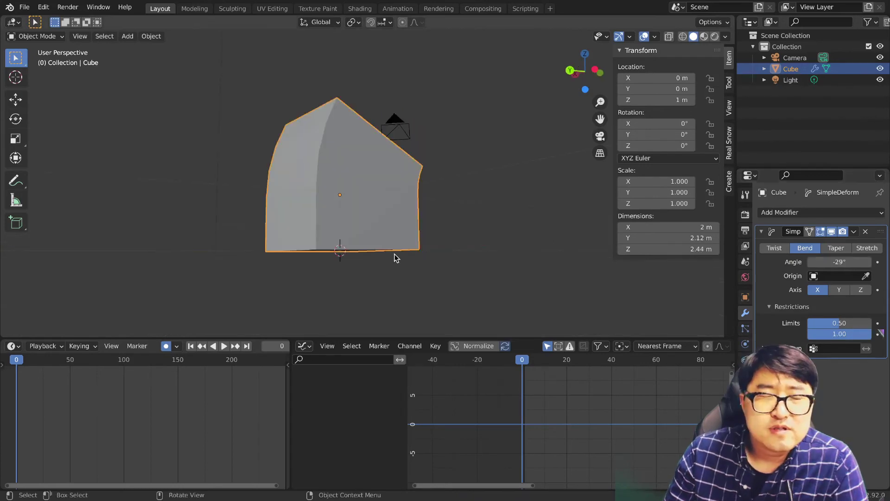
{"action": "scroll", "coordinate": [355, 272], "scroll_direction": "up", "scroll_amount": 1}
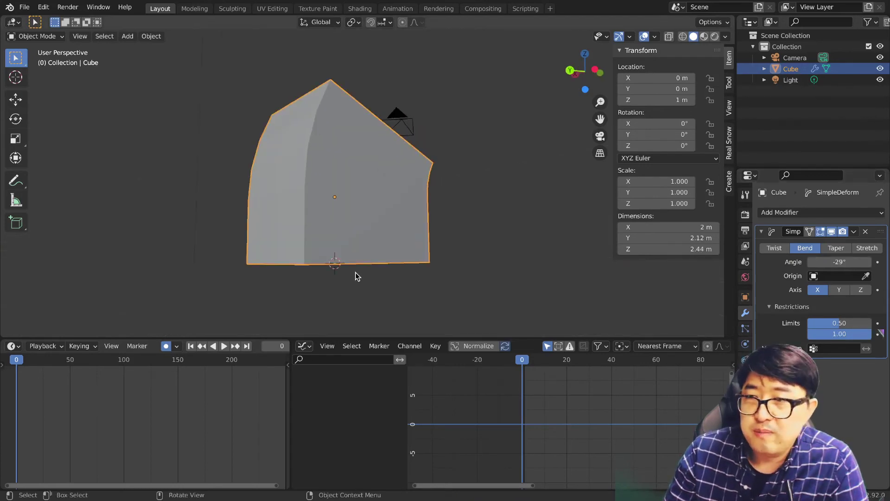
Set the cube's origin to the 3D cursor and reset the bend angle and lower limit to 0
{"action": "right_click", "coordinate": [361, 242]}
{"action": "mouse_move", "coordinate": [361, 242]}
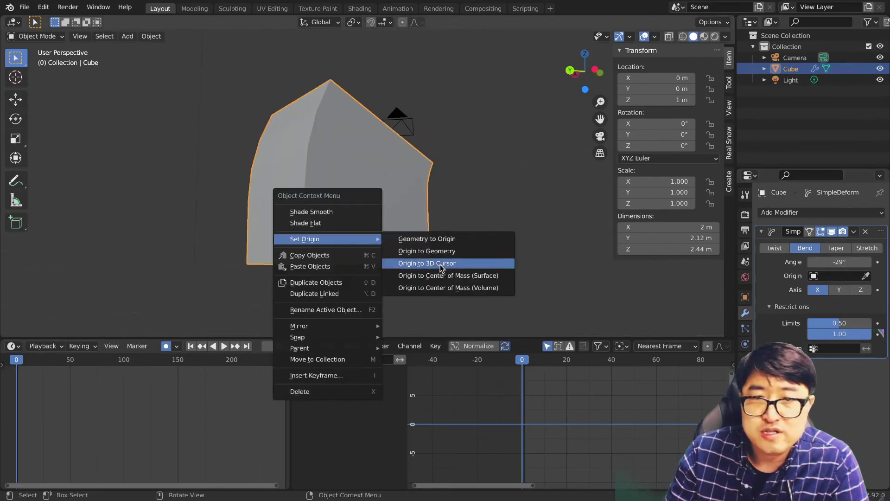
{"action": "left_click", "coordinate": [452, 265]}
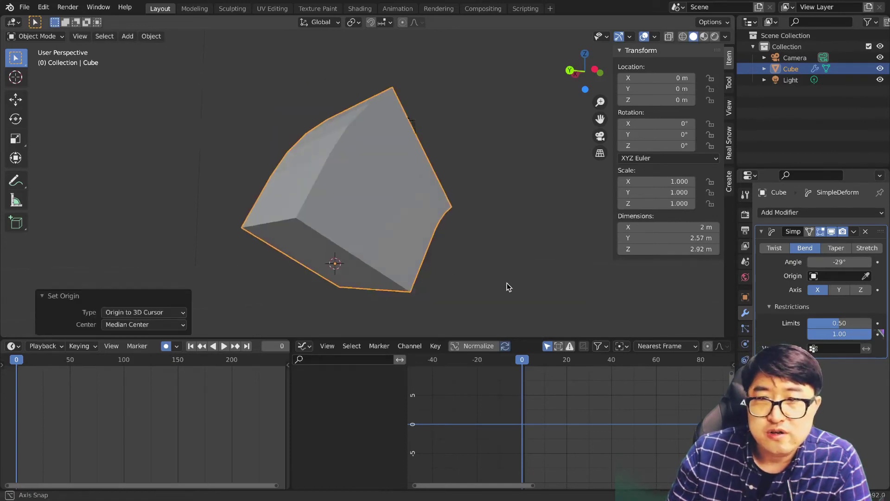
{"action": "middle_click_drag", "start_coordinate": [508, 283], "coordinate": [767, 322]}
{"action": "key", "text": "Return"}
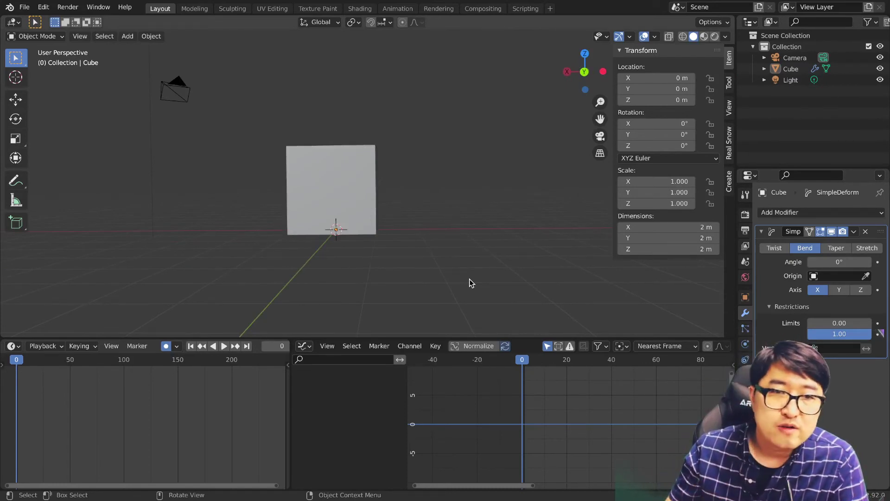
Select the cube and insert a location keyframe at frame 0
{"action": "middle_click_drag", "start_coordinate": [470, 283], "coordinate": [145, 219]}
{"action": "left_click", "coordinate": [328, 199]}
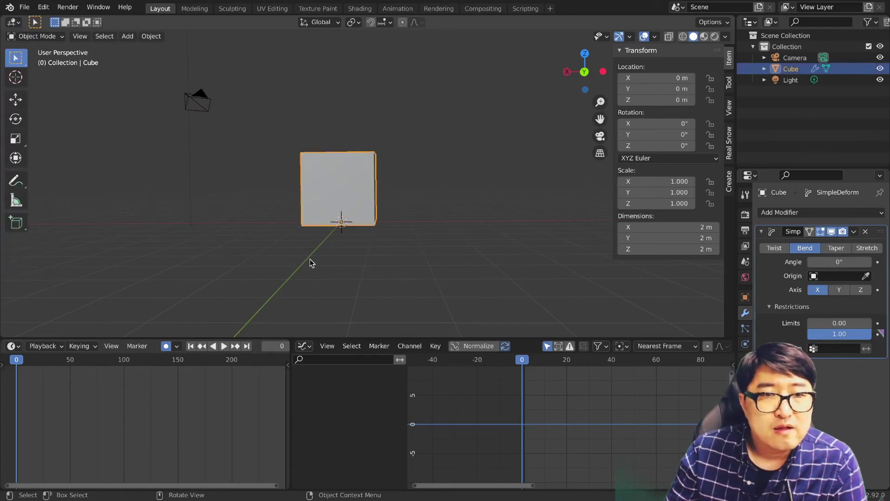
{"action": "middle_click_drag", "start_coordinate": [353, 262], "coordinate": [492, 264], "text": "shift"}
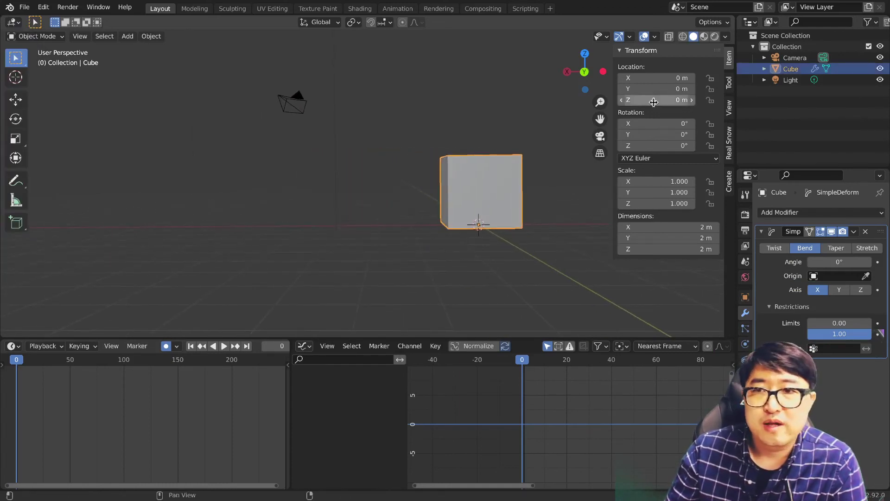
{"action": "key", "text": "i"}
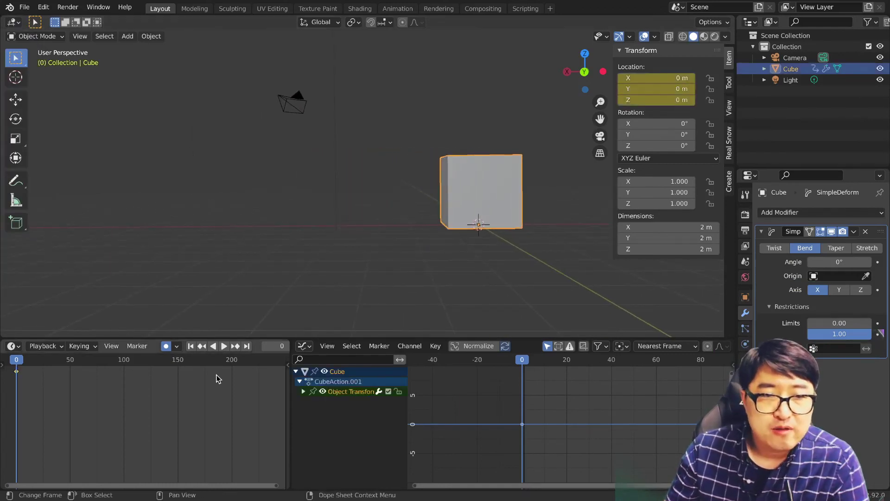
At frame 30, move the cube about 11.38 m along the X axis with auto keying on
{"action": "scroll", "coordinate": [95, 382], "scroll_direction": "up", "scroll_amount": 3}
{"action": "left_click", "coordinate": [132, 362]}
{"action": "key", "text": "space"}
{"action": "key", "text": "space"}
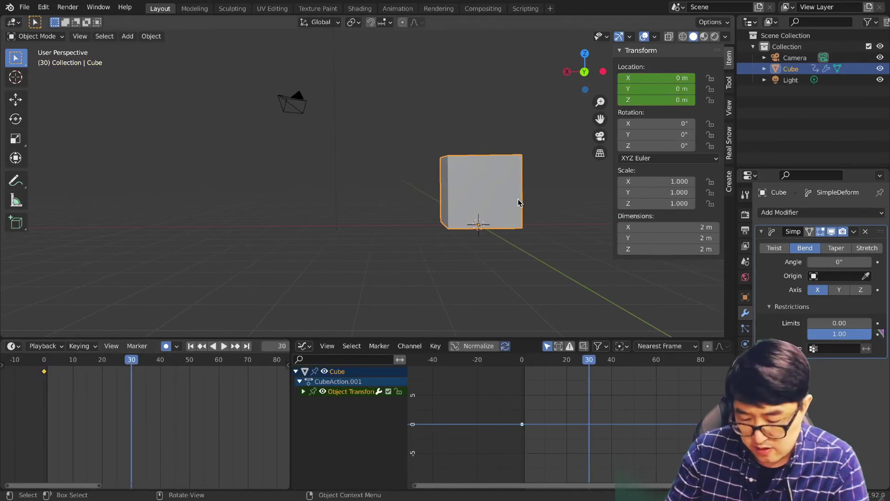
{"action": "key", "text": "g"}
{"action": "key", "text": "x"}
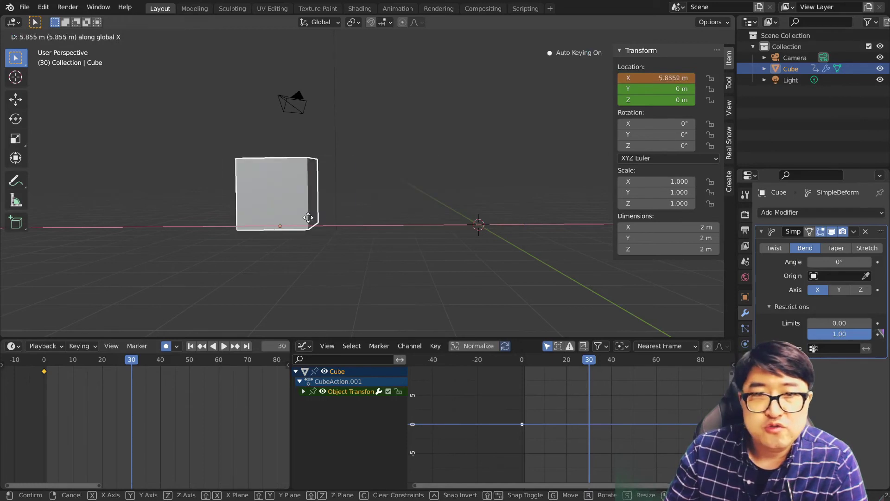
{"action": "left_click", "coordinate": [139, 224]}
Play the cube's movement from frame 0 and return to the first frame
{"action": "key", "text": "shift+Left"}
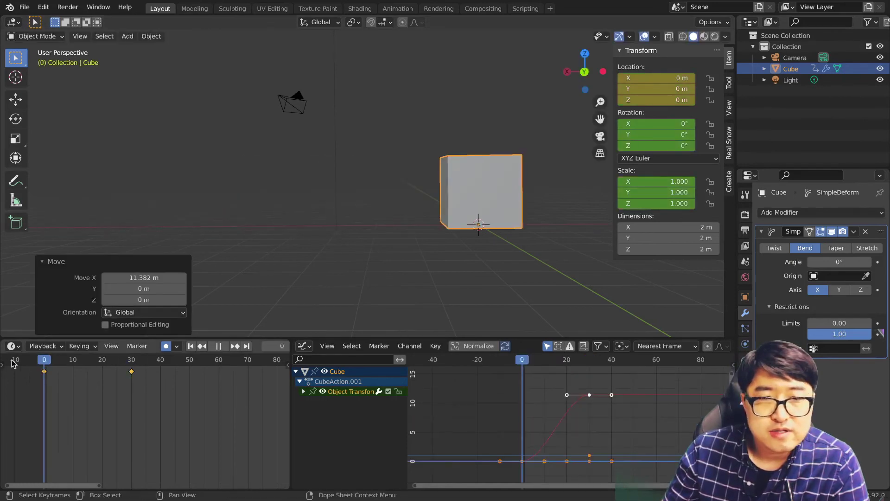
{"action": "key", "text": "space"}
{"action": "key", "text": "space"}
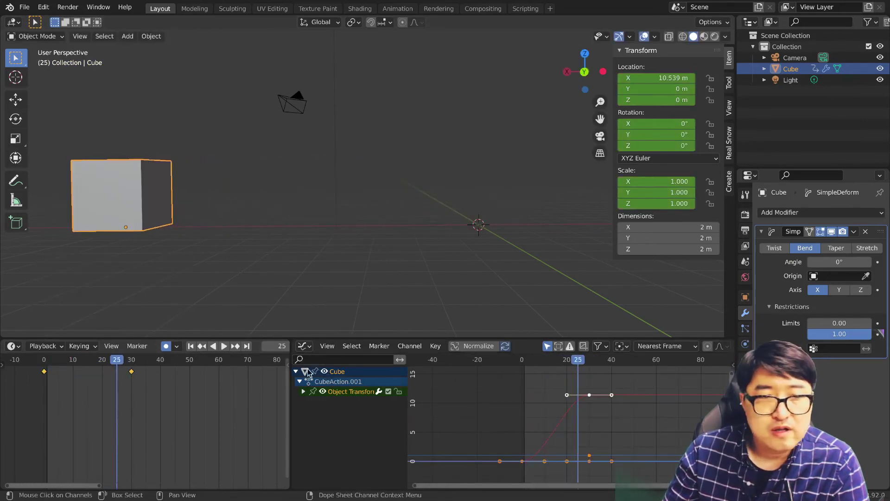
{"action": "key", "text": "shift+Left"}
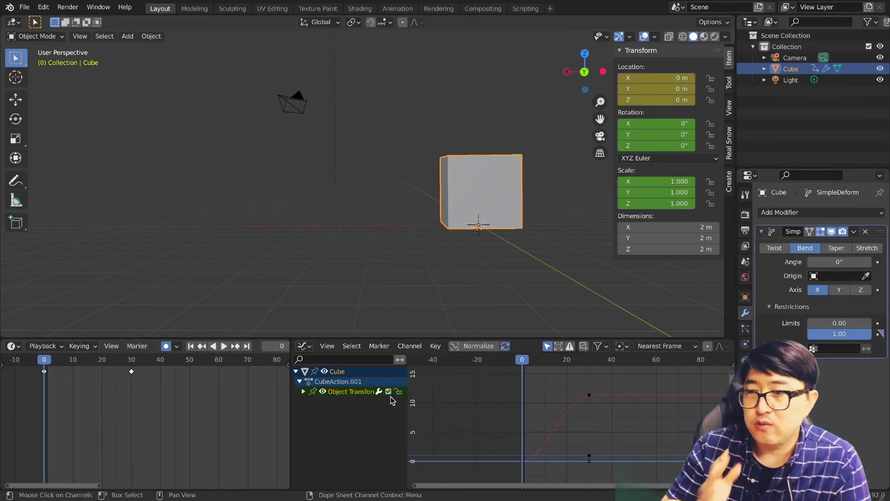
Expand the cube's Object Transforms channels and hide every curve except X Location
{"action": "left_click", "coordinate": [303, 391]}
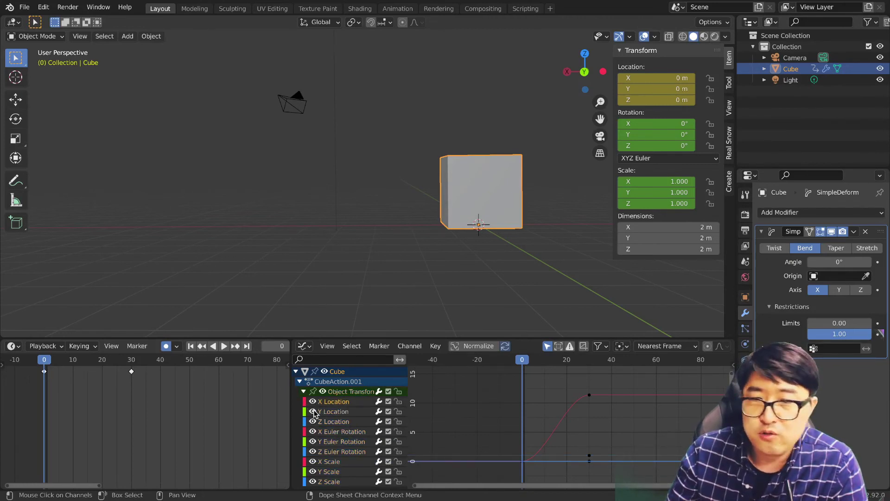
{"action": "scroll", "coordinate": [334, 436], "scroll_direction": "down", "scroll_amount": 1}
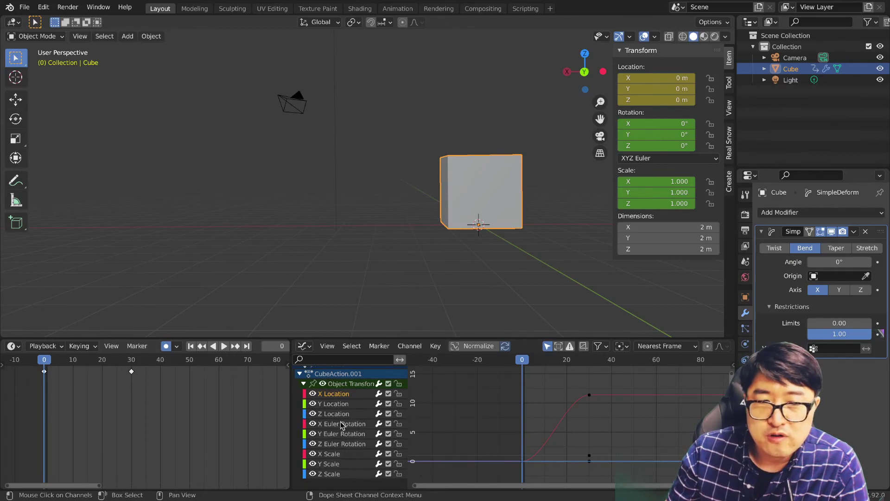
{"action": "left_click_drag", "start_coordinate": [312, 407], "coordinate": [312, 479]}
Reshape the X Location curve for a fast start by pulling the frame 0 key's handle steeply upward, and play the motion
{"action": "left_click_drag", "start_coordinate": [621, 408], "coordinate": [497, 367]}
{"action": "key", "text": "space"}
{"action": "key", "text": "space"}
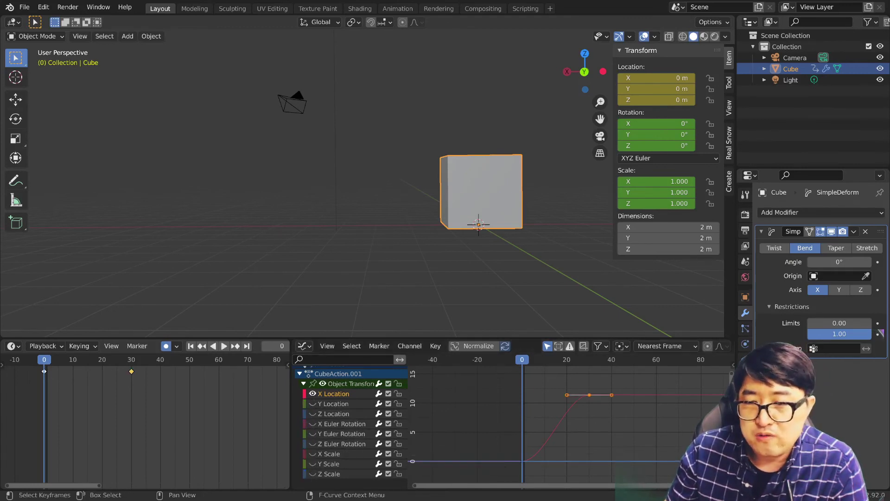
{"action": "mouse_move", "coordinate": [724, 485]}
{"action": "left_mouse_down"}
{"action": "mouse_move", "coordinate": [699, 485]}
{"action": "mouse_move", "coordinate": [708, 485]}
{"action": "left_mouse_up"}
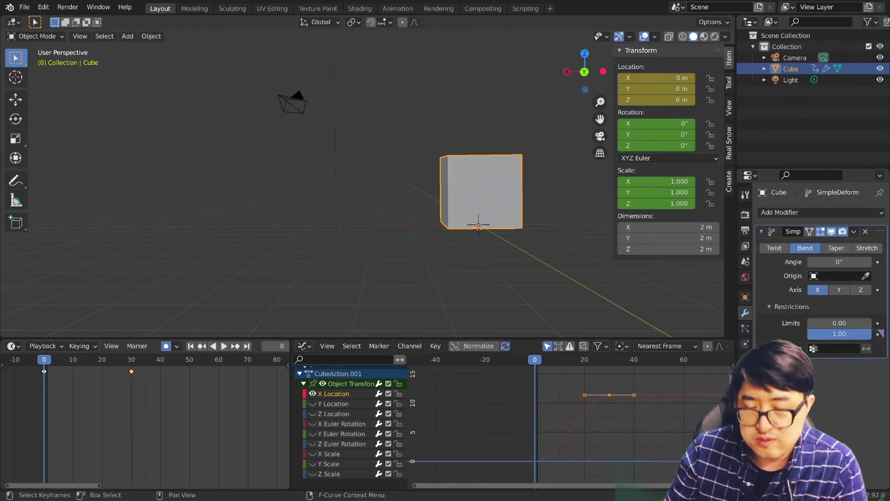
{"action": "left_click", "coordinate": [612, 431]}
{"action": "scroll", "coordinate": [542, 466], "scroll_direction": "up", "scroll_amount": 3}
{"action": "left_click_drag", "start_coordinate": [555, 463], "coordinate": [518, 394]}
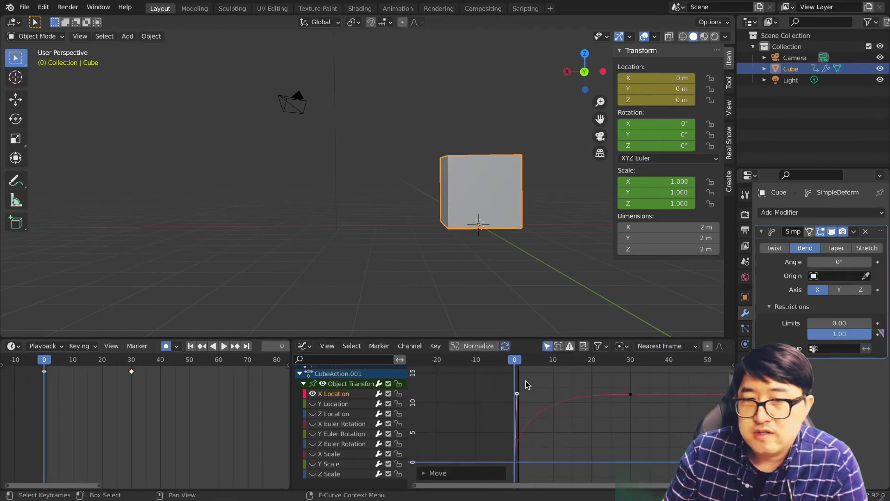
{"action": "key", "text": "space"}
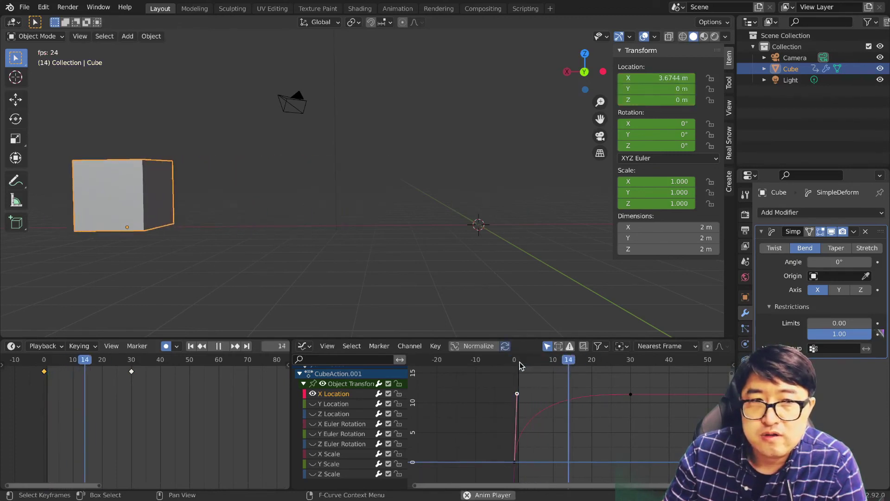
{"action": "key", "text": "Escape"}
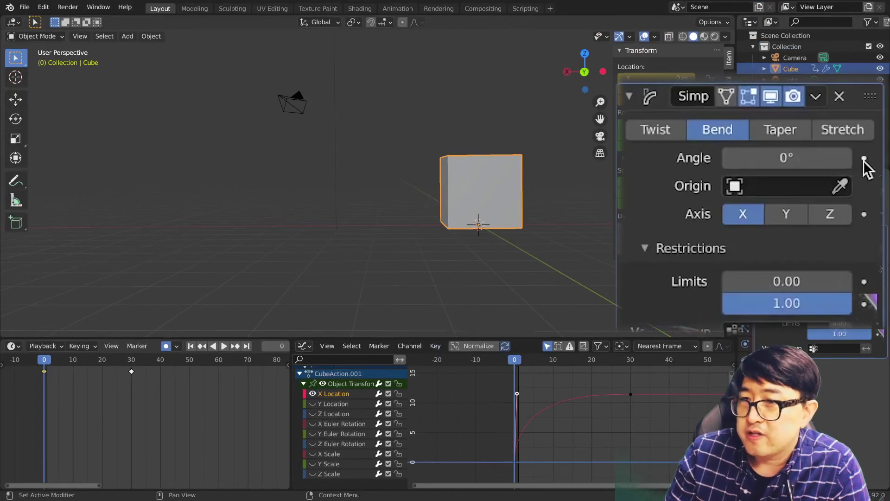
Keyframe the bend angle at 0° on frame 0, and on frame 2 set the axis to Y and the angle to about -45°
{"action": "left_click", "coordinate": [865, 159]}
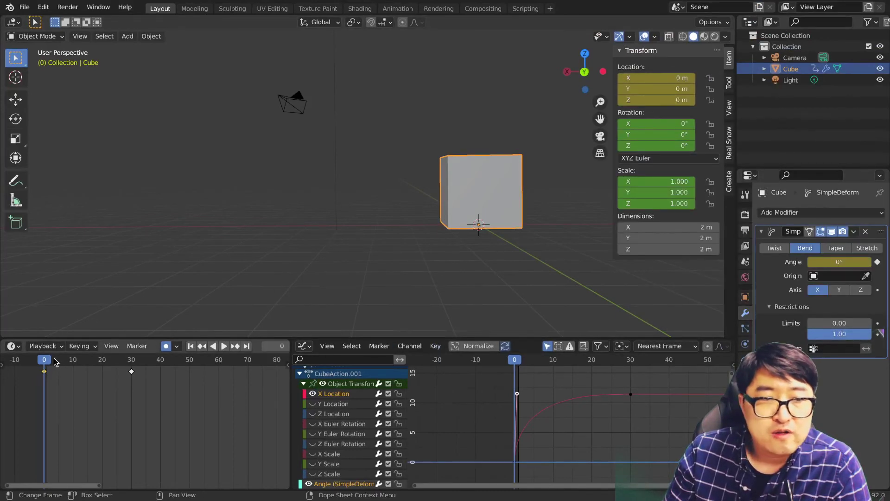
{"action": "left_click_drag", "start_coordinate": [56, 362], "coordinate": [88, 362]}
{"action": "scroll", "coordinate": [51, 394], "scroll_direction": "up", "scroll_amount": 3}
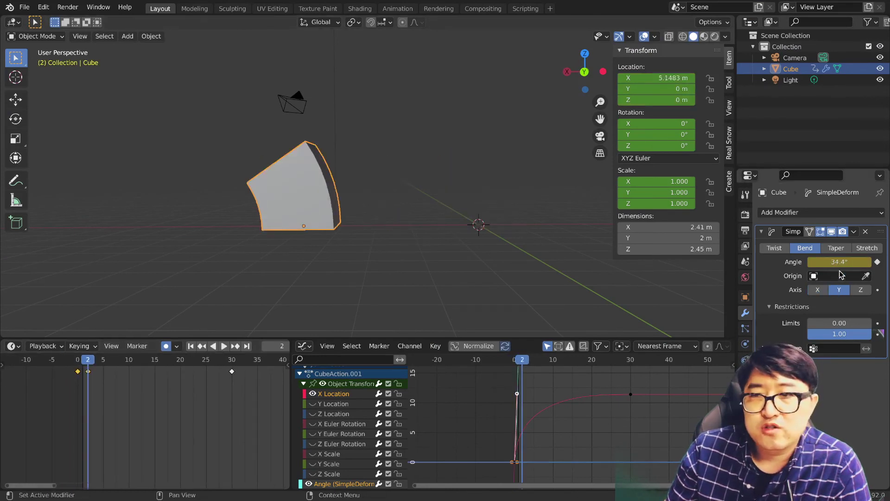
{"action": "left_click_drag", "start_coordinate": [840, 265], "coordinate": [719, 265]}
Keyframe the bend angle at 0° on frame 30 and scrub through the bending movement
{"action": "left_click_drag", "start_coordinate": [88, 362], "coordinate": [232, 365]}
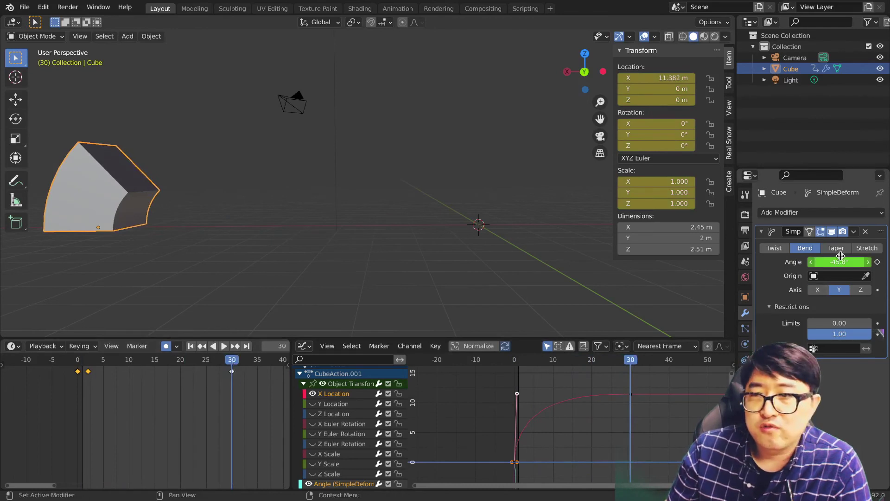
{"action": "key", "text": "i"}
{"action": "left_click_drag", "start_coordinate": [78, 365], "coordinate": [165, 366]}
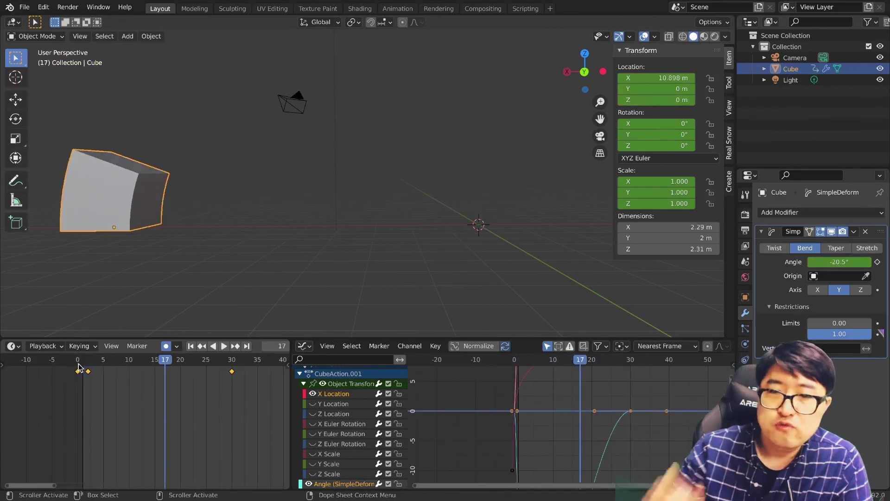
{"action": "left_click_drag", "start_coordinate": [79, 367], "coordinate": [201, 365]}
Show only the Angle curve, pull the frame 30 key's incoming handle steeply downward, and play the result
{"action": "middle_click_drag", "start_coordinate": [627, 430], "coordinate": [627, 401]}
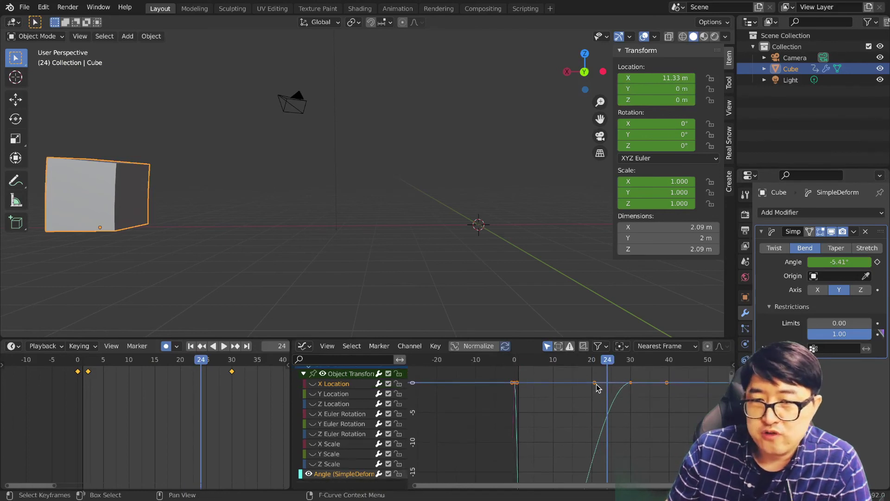
{"action": "left_click_drag", "start_coordinate": [597, 389], "coordinate": [634, 449]}
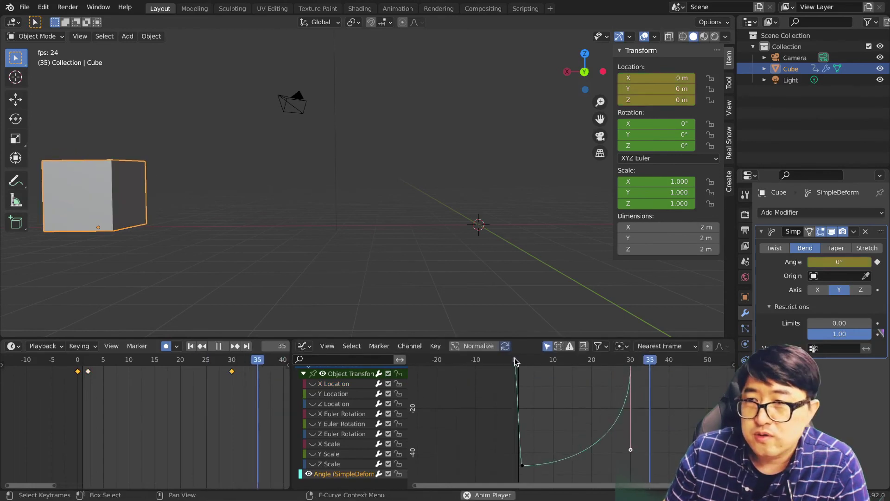
{"action": "key", "text": "space"}
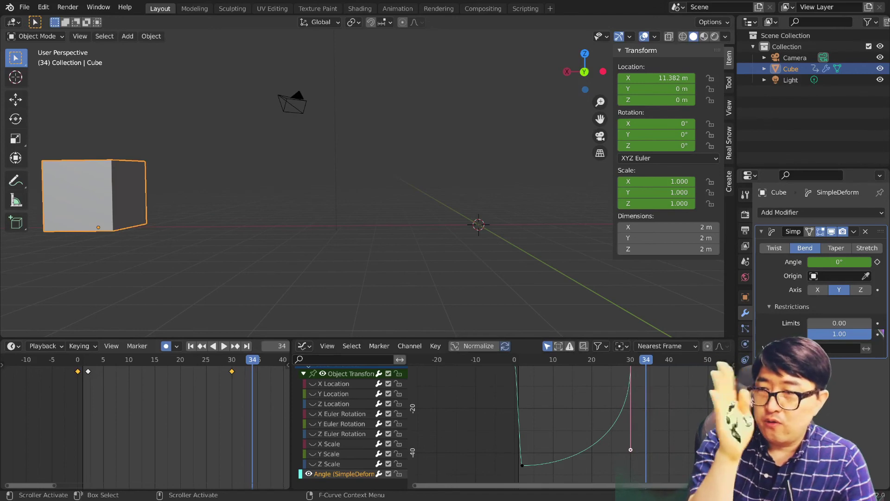
Set the bend angle to 20° at frame 32 with auto keying on
{"action": "scroll", "coordinate": [580, 417], "scroll_direction": "up", "scroll_amount": 3, "text": "shift"}
{"action": "left_click", "coordinate": [630, 363]}
{"action": "mouse_move", "coordinate": [631, 363]}
{"action": "left_mouse_down"}
{"action": "mouse_move", "coordinate": [607, 364]}
{"action": "mouse_move", "coordinate": [639, 365]}
{"action": "left_mouse_up"}
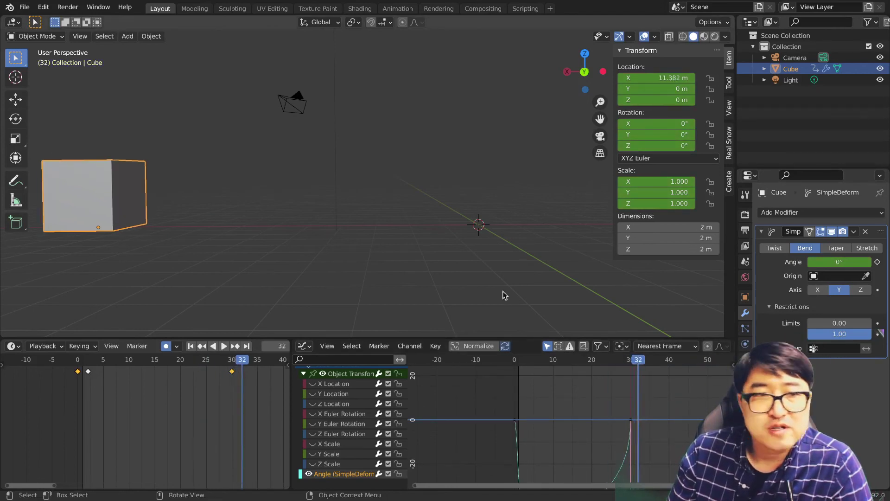
{"action": "left_click_drag", "start_coordinate": [838, 262], "coordinate": [858, 263]}
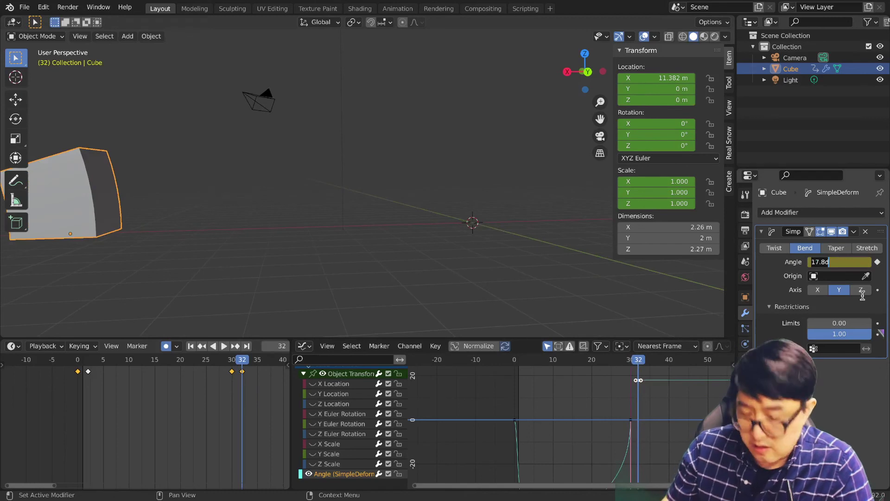
{"action": "type", "text": "20"}
{"action": "key", "text": "Return"}
Set the bend angle to -15° at frame 34
{"action": "left_click_drag", "start_coordinate": [643, 361], "coordinate": [648, 363]}
{"action": "left_click", "coordinate": [833, 263]}
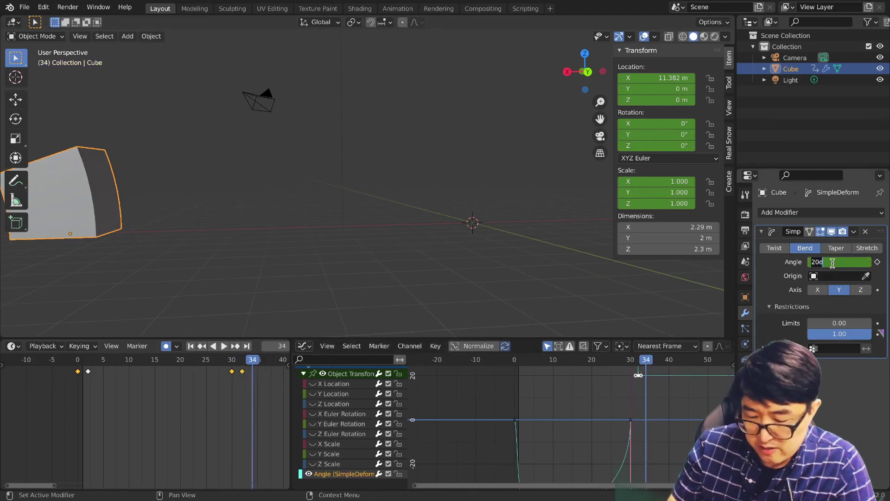
{"action": "type", "text": "-15"}
{"action": "key", "text": "Return"}
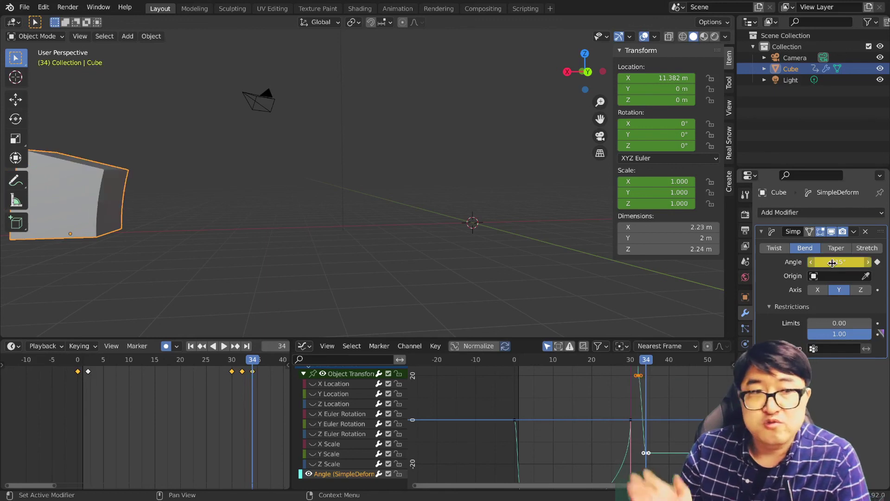
Advance to frame 37 and set the bend angle to 10°
{"action": "key", "text": "Right"}
{"action": "key", "text": "Right"}
{"action": "key", "text": "Right"}
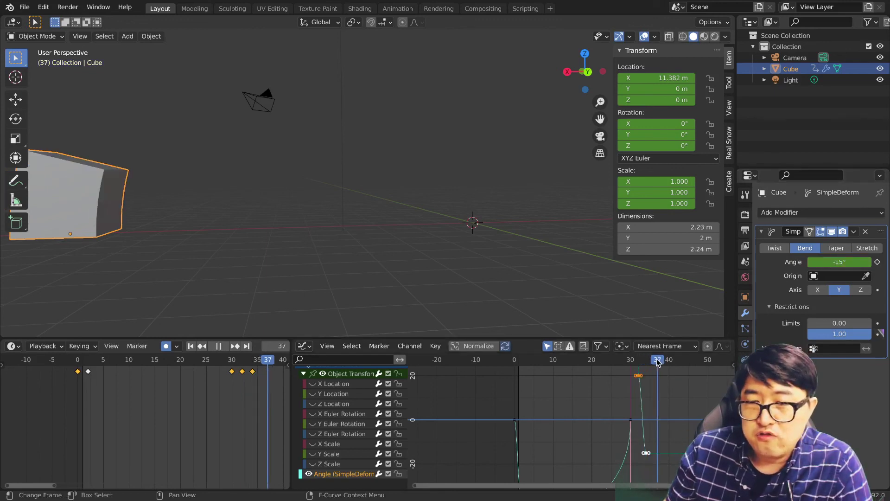
{"action": "left_click", "coordinate": [839, 262]}
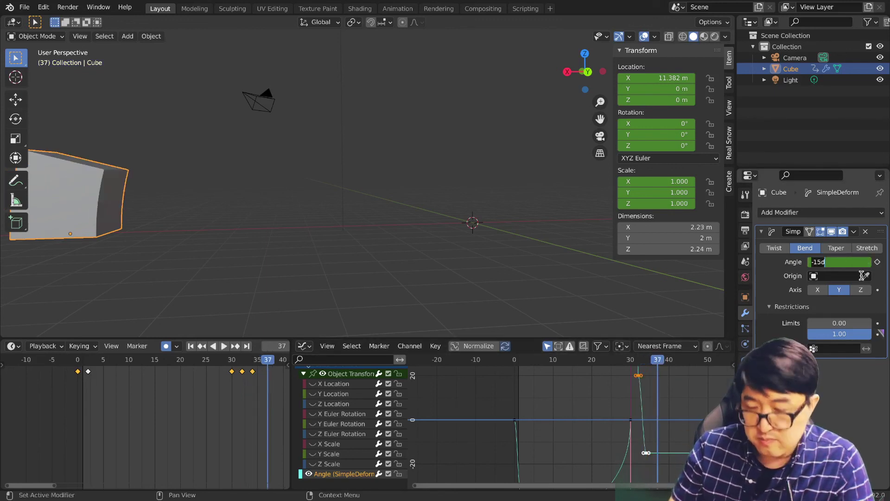
{"action": "type", "text": "10"}
{"action": "key", "text": "Return"}
Advance to frame 39 and set the bend angle to -5°
{"action": "key", "text": "Right"}
{"action": "key", "text": "Right"}
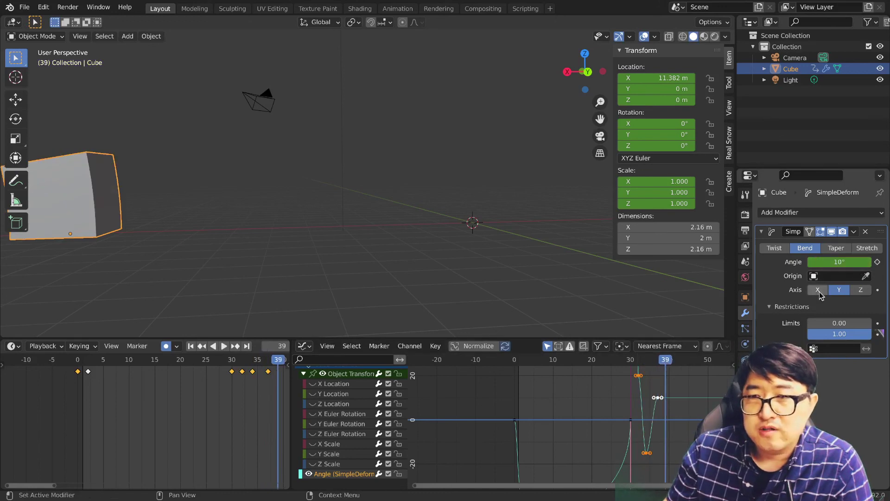
{"action": "left_click", "coordinate": [840, 262]}
{"action": "type", "text": "-5"}
{"action": "key", "text": "Return"}
Advance to frame 41 and set the bend angle to 0°
{"action": "key", "text": "Right"}
{"action": "key", "text": "Right"}
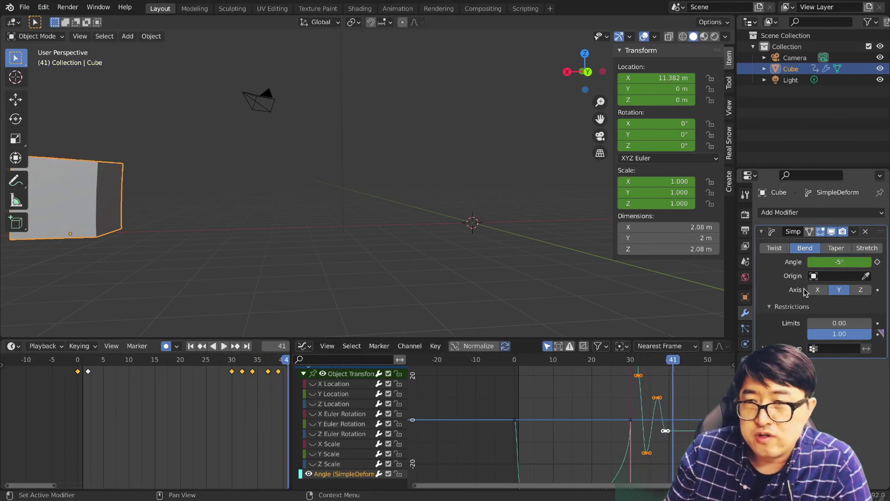
{"action": "left_click", "coordinate": [836, 262]}
{"action": "type", "text": "0"}
{"action": "key", "text": "Return"}
Inspect the deformation at frame 31 and pull the frame 30 key's upward handle down to flatten the spike in the Angle curve
{"action": "left_click_drag", "start_coordinate": [730, 420], "coordinate": [730, 393]}
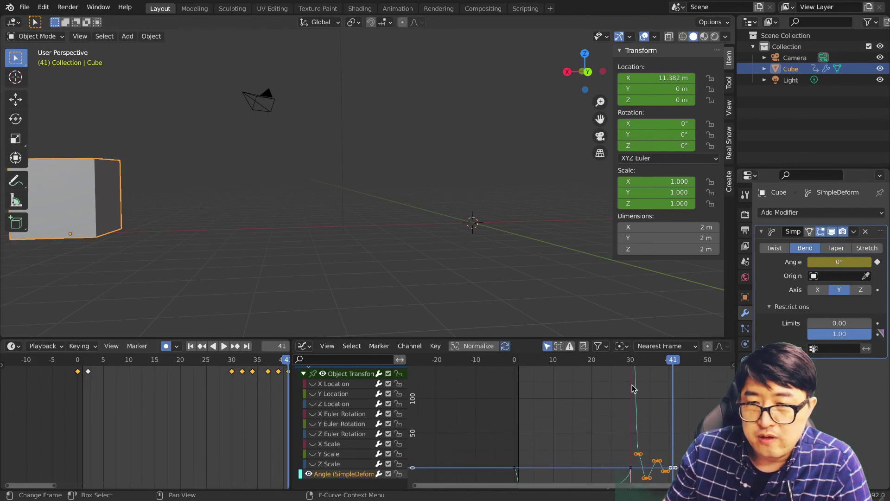
{"action": "key", "text": "space"}
{"action": "left_click", "coordinate": [635, 361]}
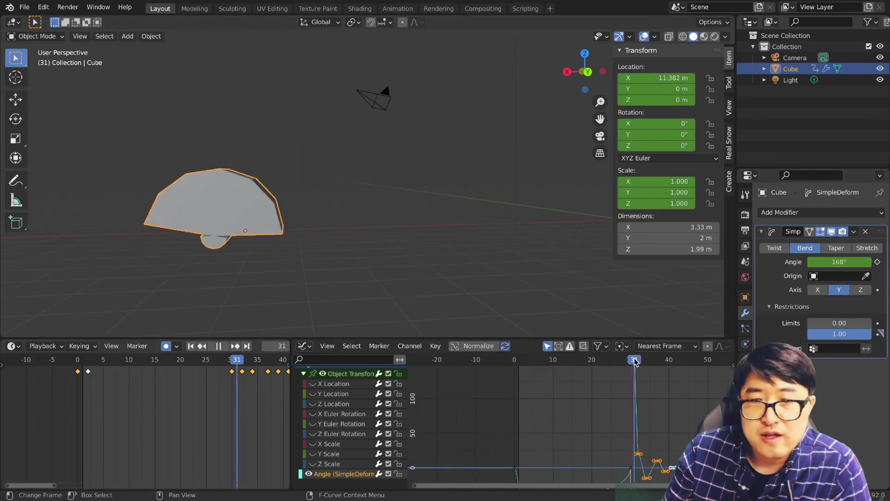
{"action": "key", "text": "space"}
{"action": "left_click_drag", "start_coordinate": [730, 398], "coordinate": [730, 381]}
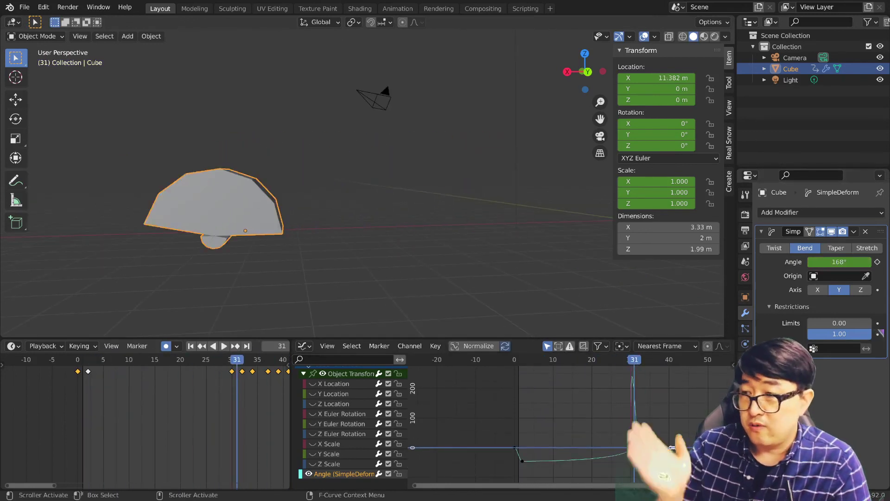
{"action": "left_click", "coordinate": [631, 449]}
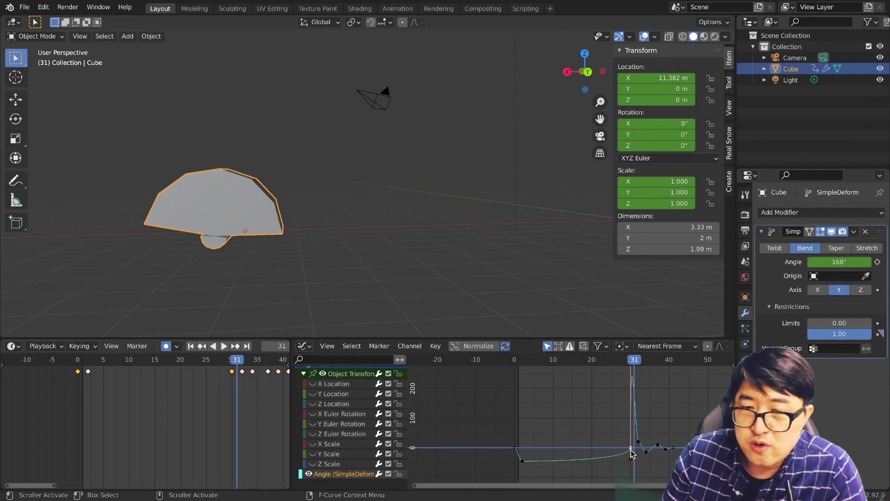
{"action": "left_click_drag", "start_coordinate": [732, 404], "coordinate": [731, 345]}
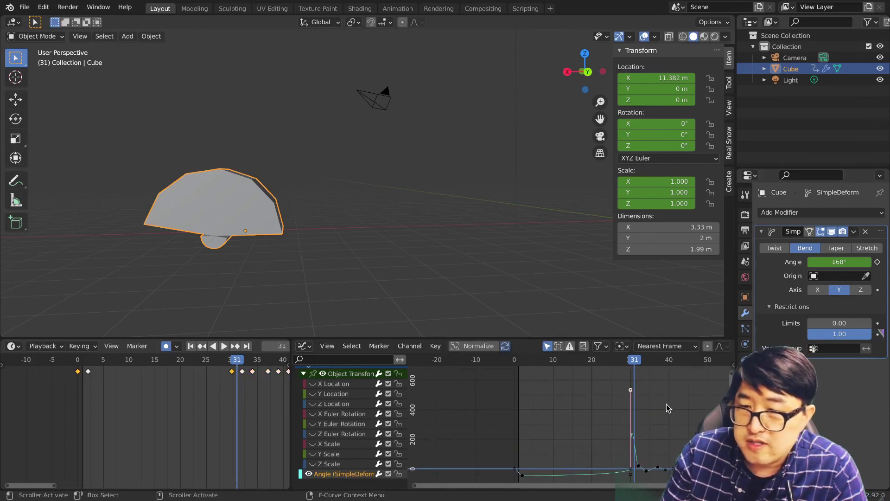
{"action": "left_click_drag", "start_coordinate": [631, 390], "coordinate": [631, 455]}
{"action": "key", "text": "Home"}
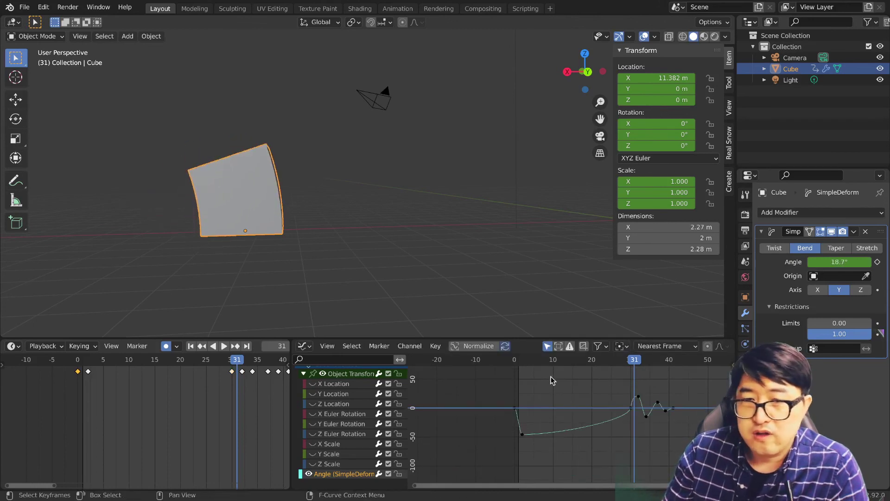
Play the cube's sliding and wobbling animation from frame 0 and look at where it settles
{"action": "key", "text": "space"}
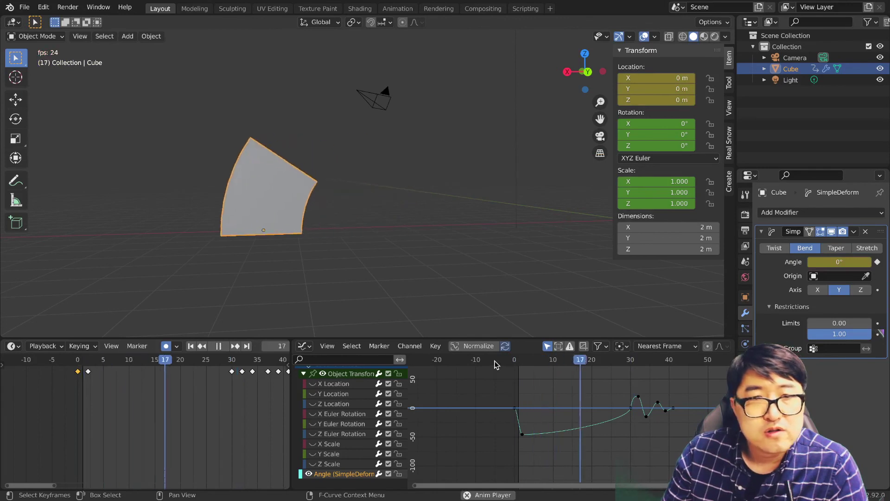
{"action": "key", "text": "space"}
{"action": "left_click", "coordinate": [516, 361]}
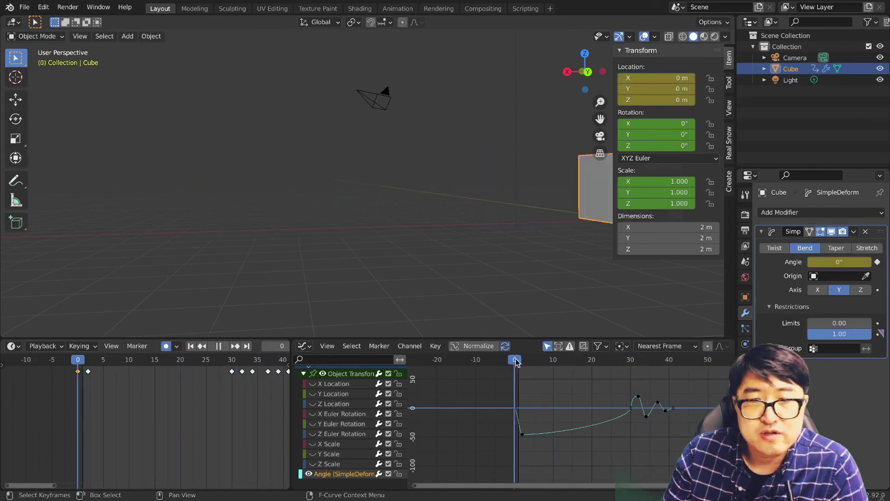
{"action": "key", "text": "space"}
{"action": "scroll", "coordinate": [513, 366], "scroll_direction": "up", "scroll_amount": 1}
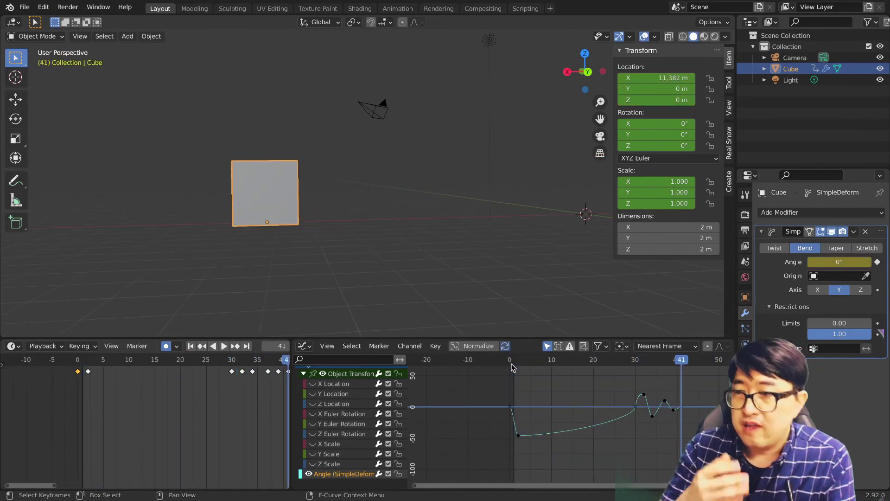